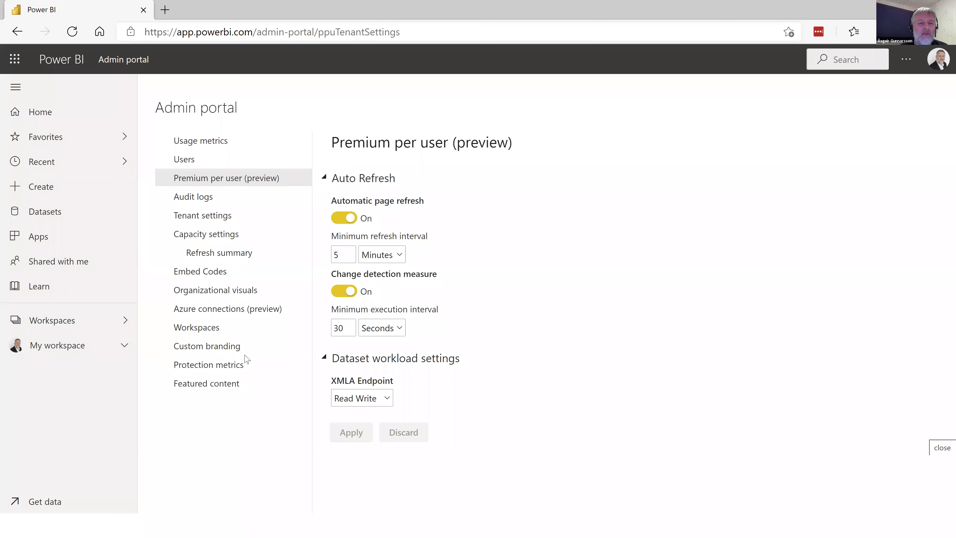
Open the Audit logs page of the admin portal, and switch to Windows PowerShell ISE.
left_click(203, 198)
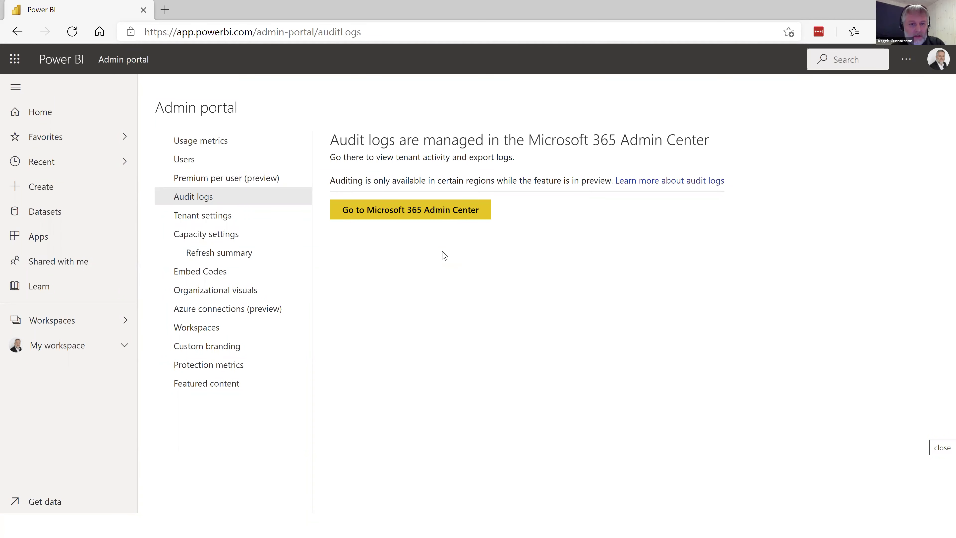
key("alt+Tab")
key("alt+Tab")
key("alt+Tab")
key("alt+Tab")
key("alt+Tab")
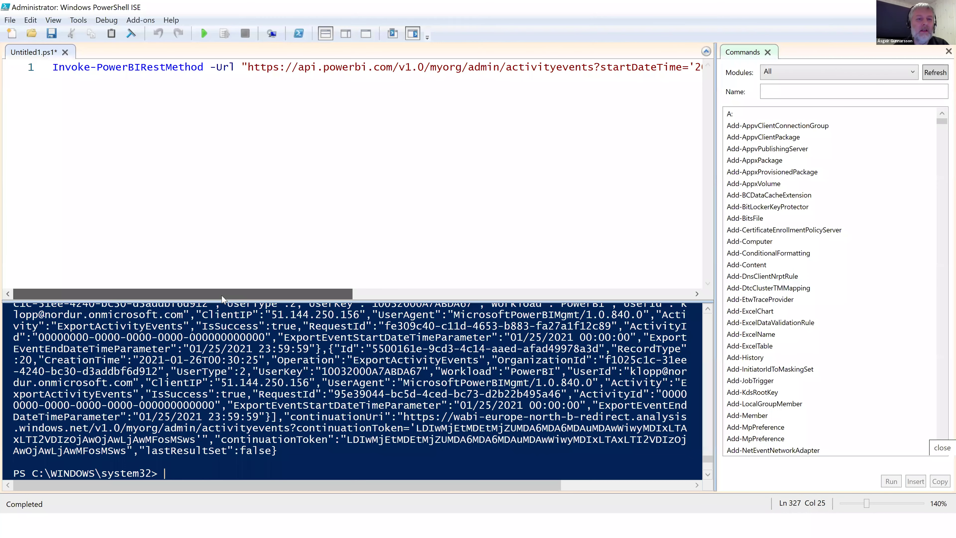
Examine the Invoke-PowerBIRestMethod command with its activityevents URL and start and end times, and review its console output.
left_click(60, 70)
left_click_drag(54, 71, 209, 70)
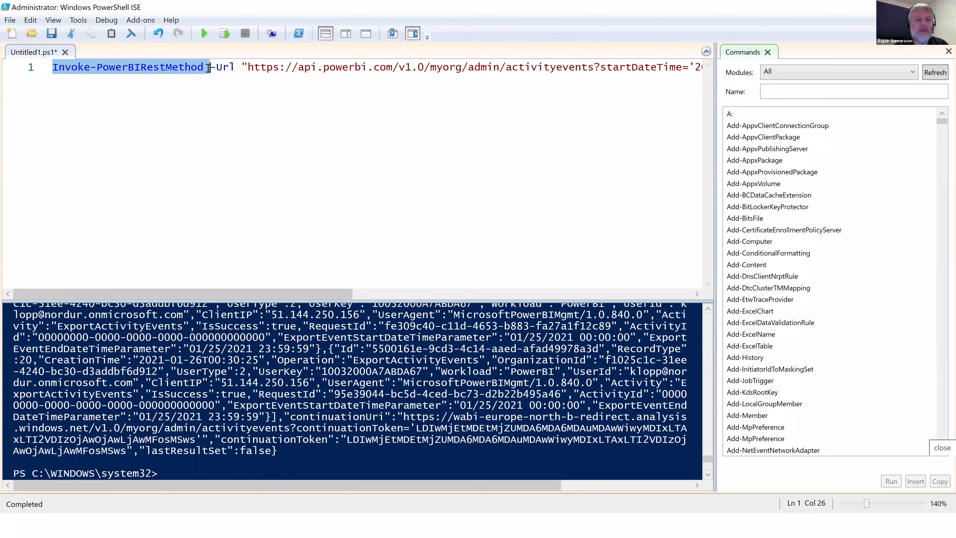
left_click_drag(301, 296, 510, 302)
left_click_drag(104, 68, 194, 67)
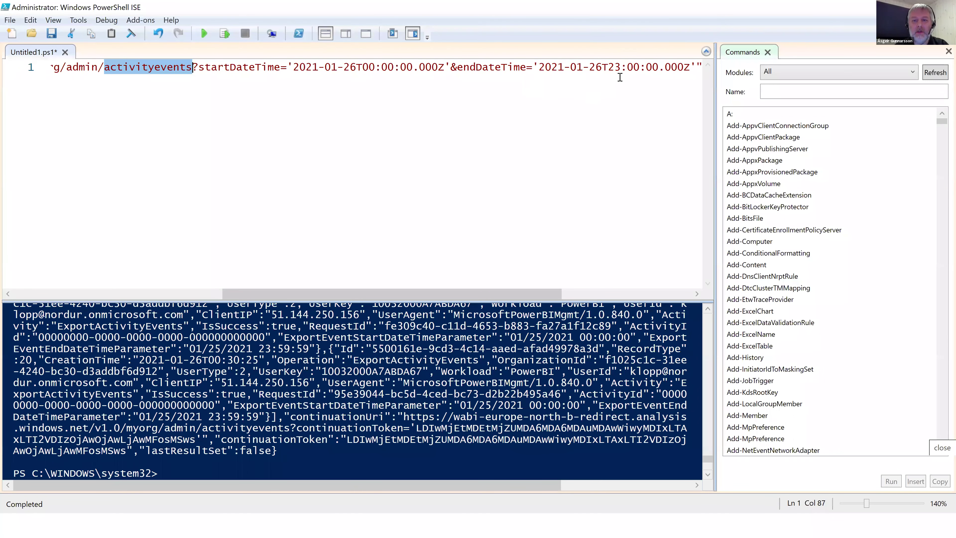
left_click(620, 67)
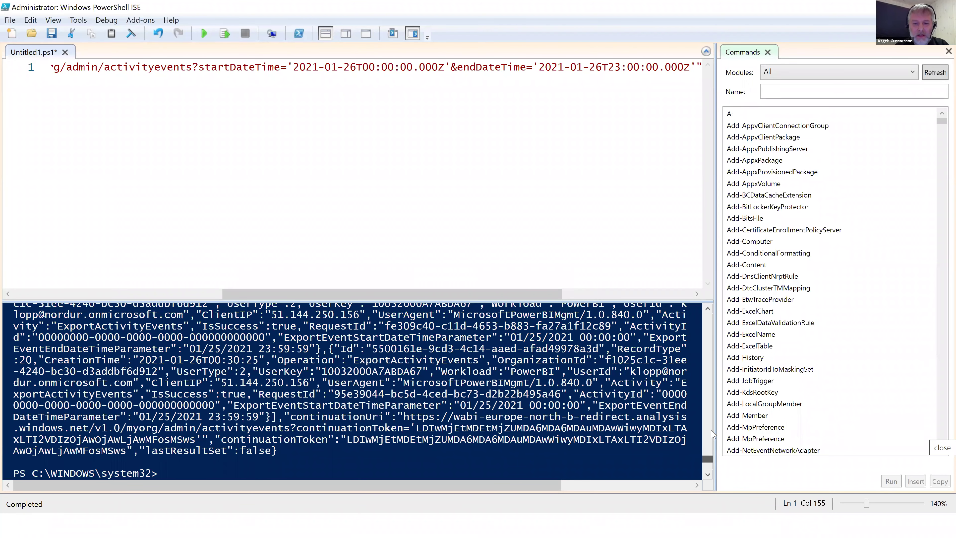
scroll(711, 420, "up", 5)
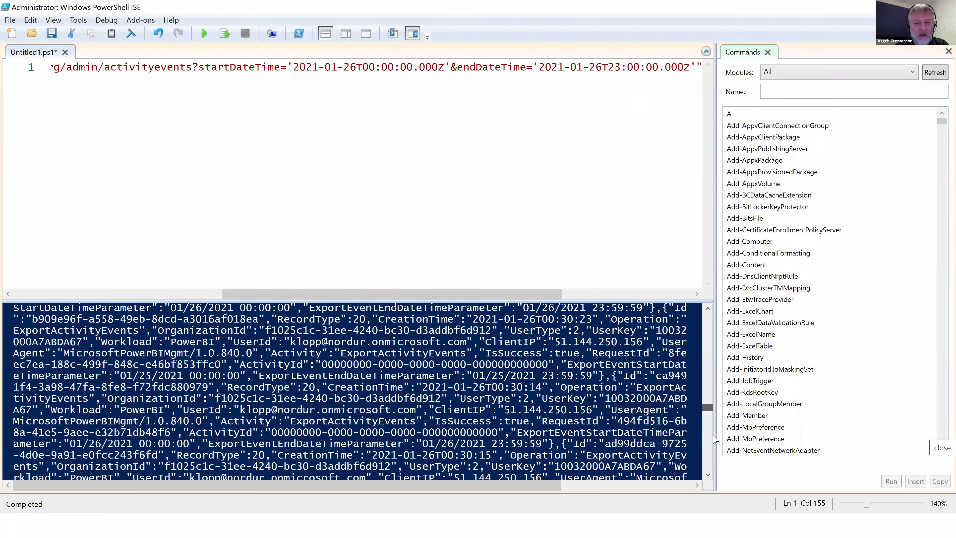
scroll(715, 465, "down", 6)
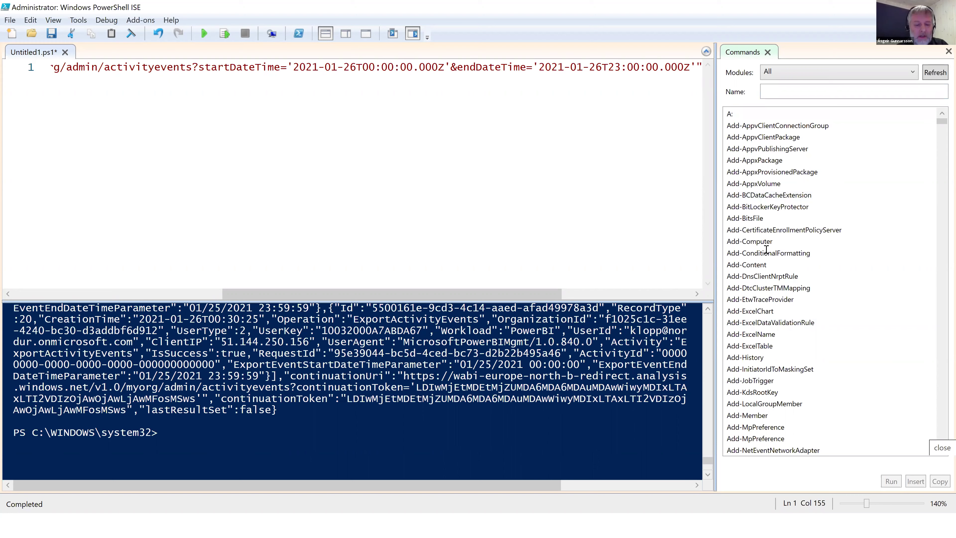
Add a Login-PowerBI line above the Invoke-PowerBIRestMethod command in the script.
key("alt+Tab")
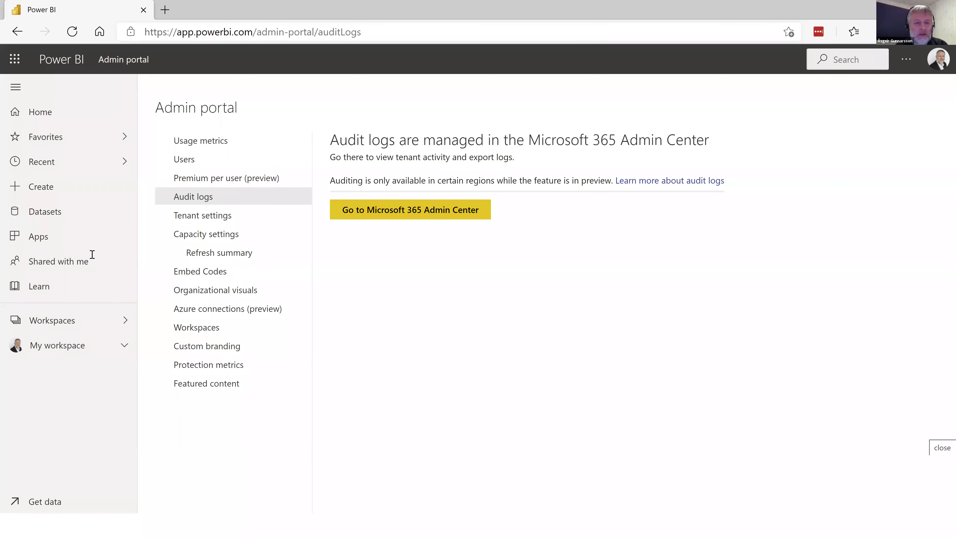
key("alt+Tab")
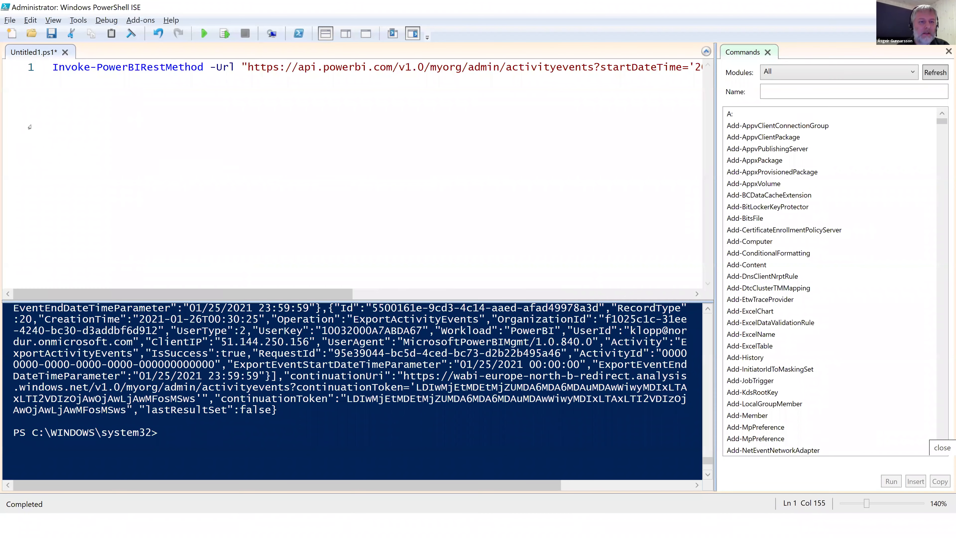
left_click(55, 68)
key("Return")
key("Up")
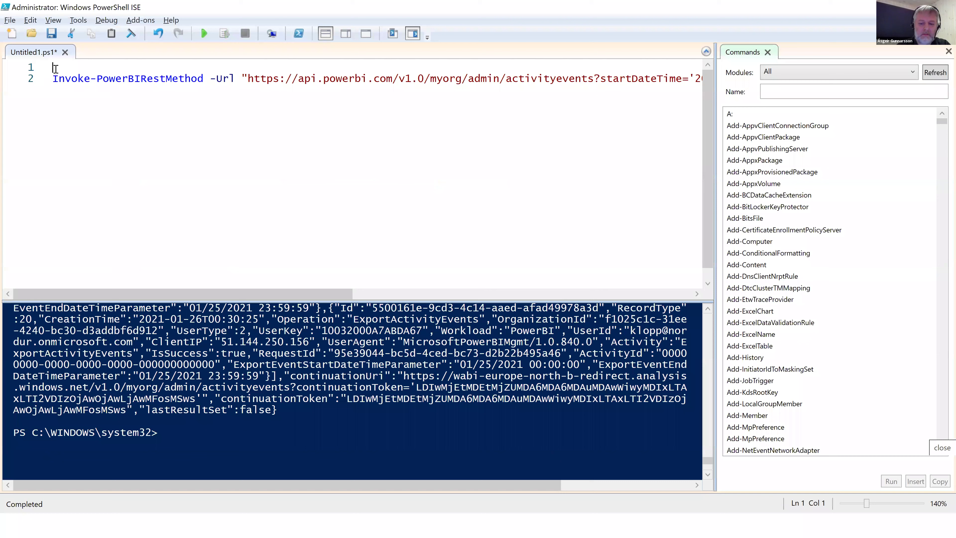
type("login-+")
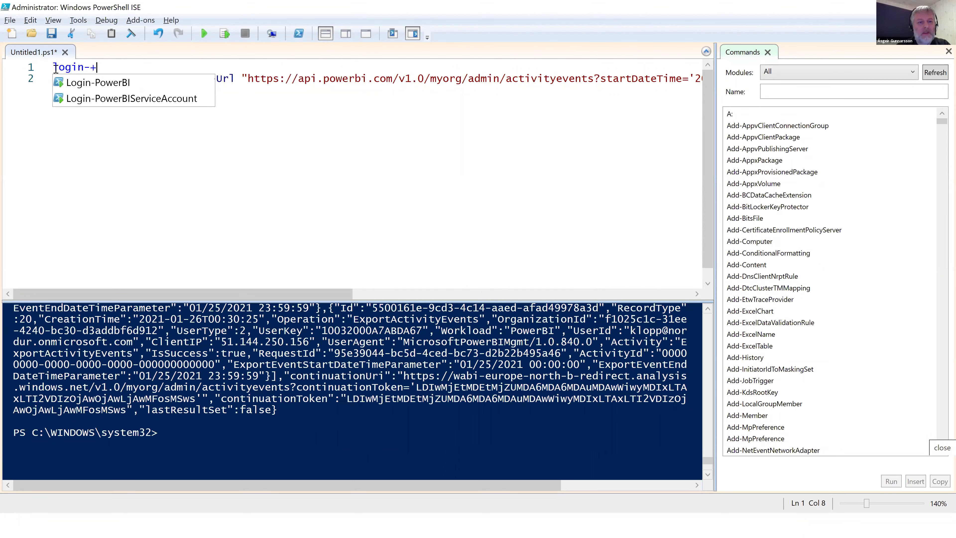
key("Tab")
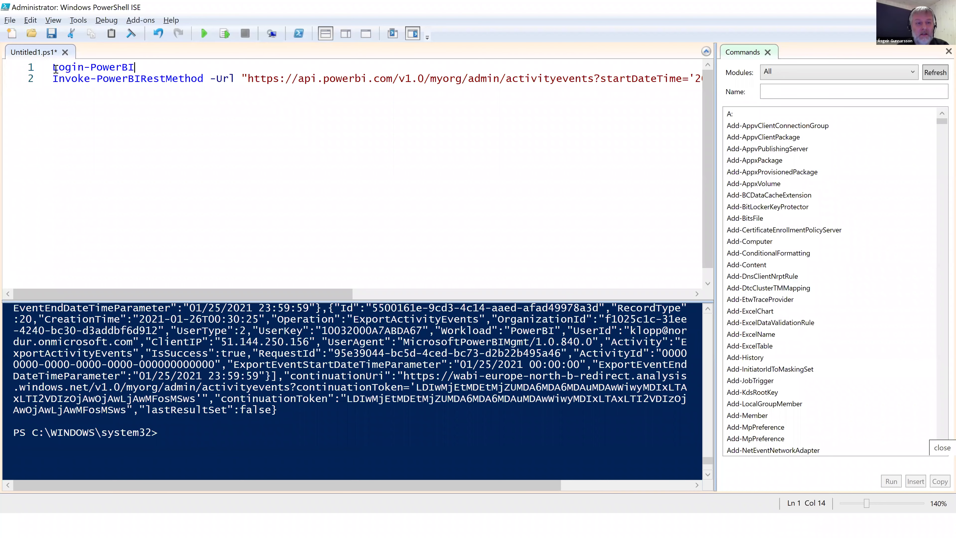
Select the script text through the end of the Invoke-PowerBIRestMethod line.
left_click_drag(54, 68, 103, 79)
left_click_drag(189, 151, 341, 162)
key("shift+End")
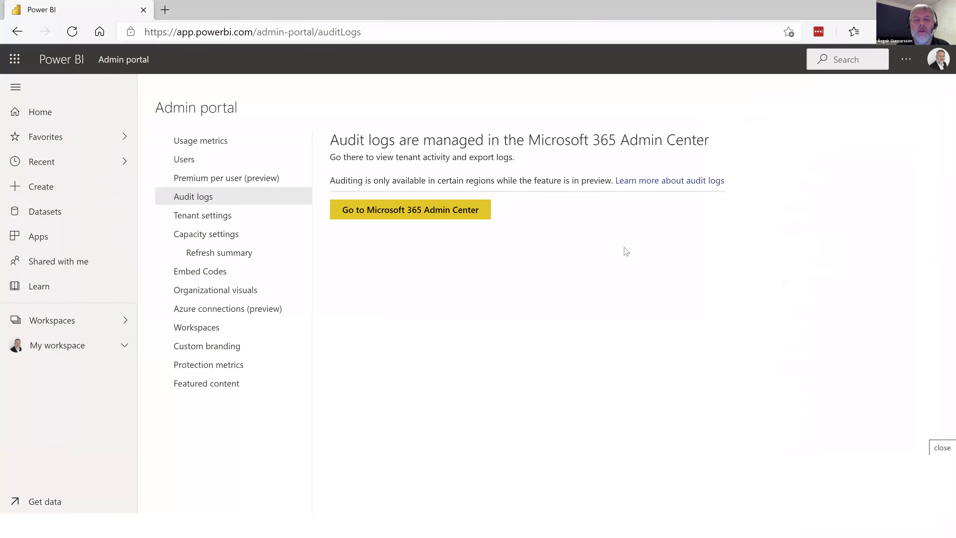
Search Google in a new browser tab for "power bi rest api" and open the Power BI REST API page on Microsoft Docs.
left_click(166, 10)
type("google.com")
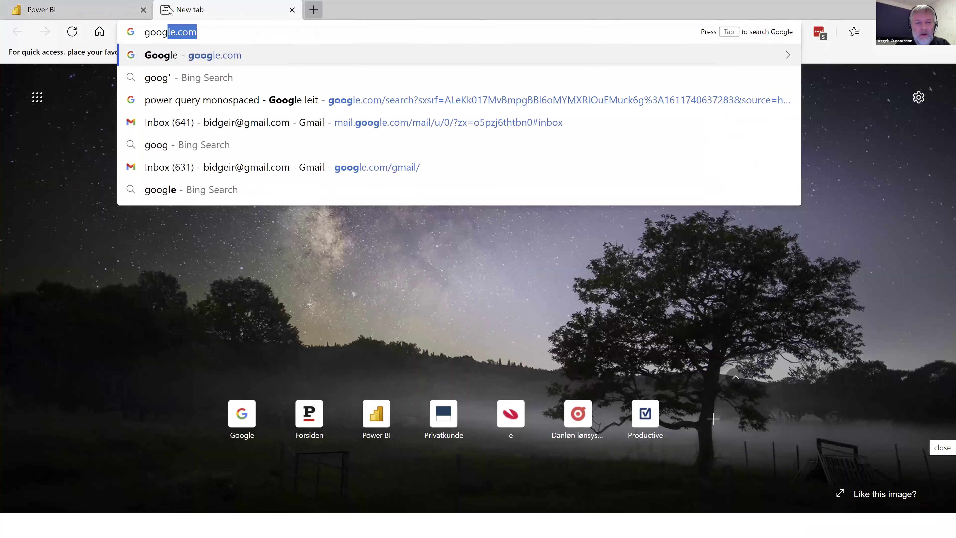
key("Return")
type("powerb")
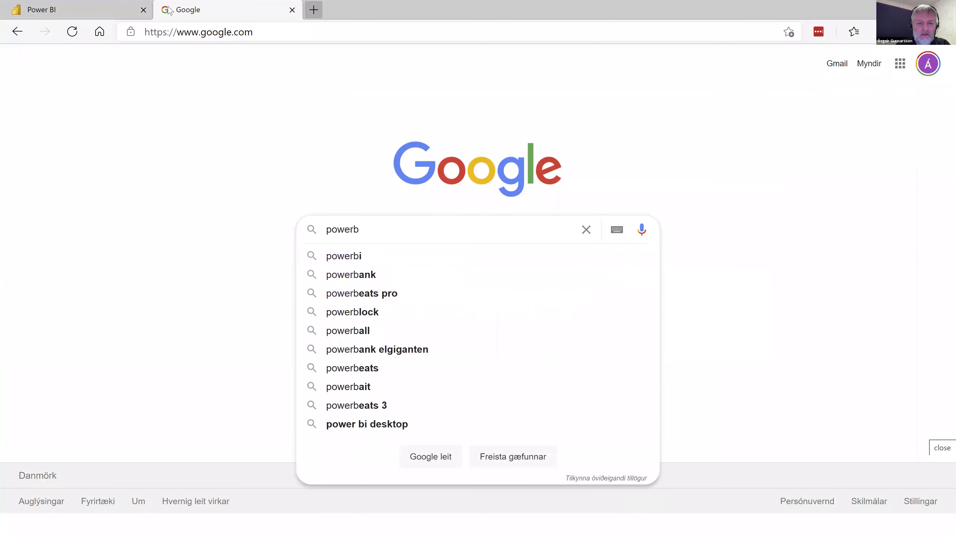
key("BackSpace")
type("bi rest api")
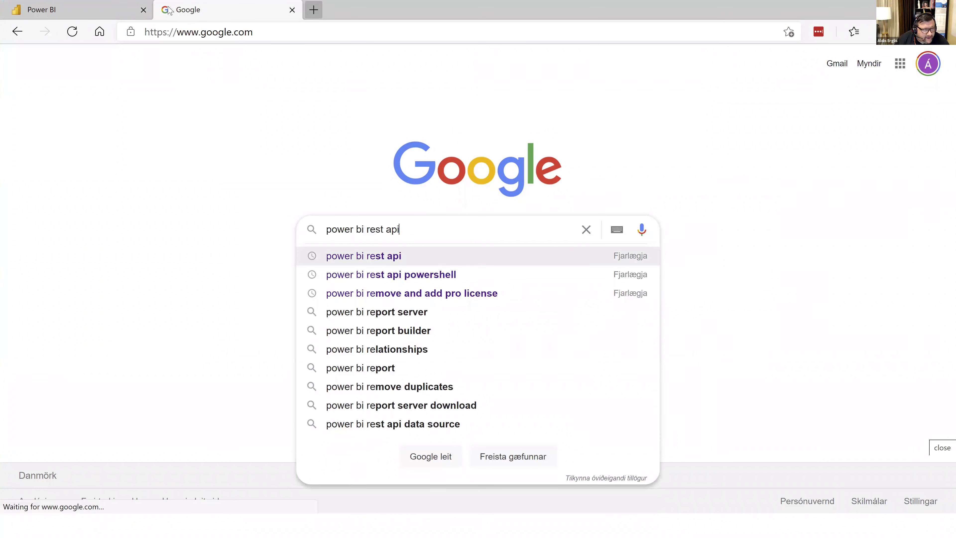
key("Return")
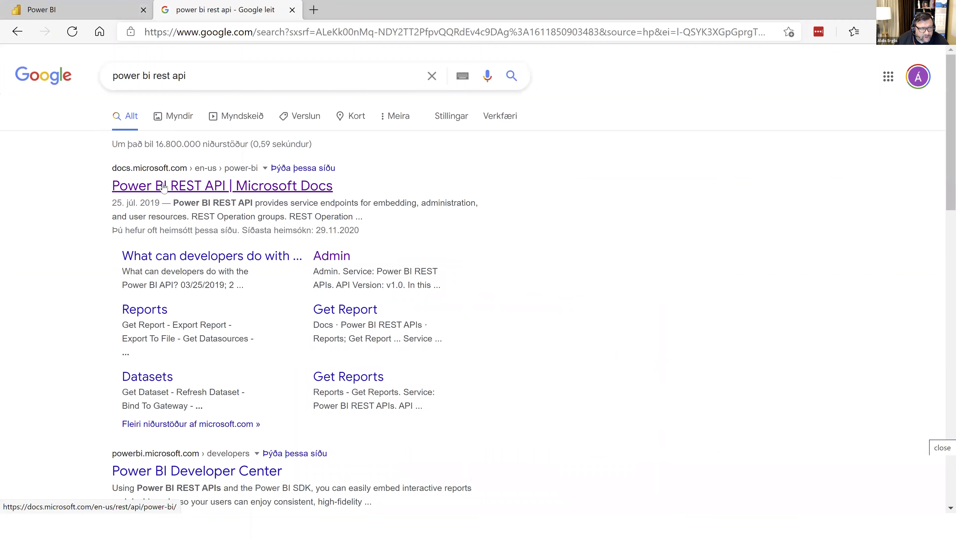
left_click(163, 186)
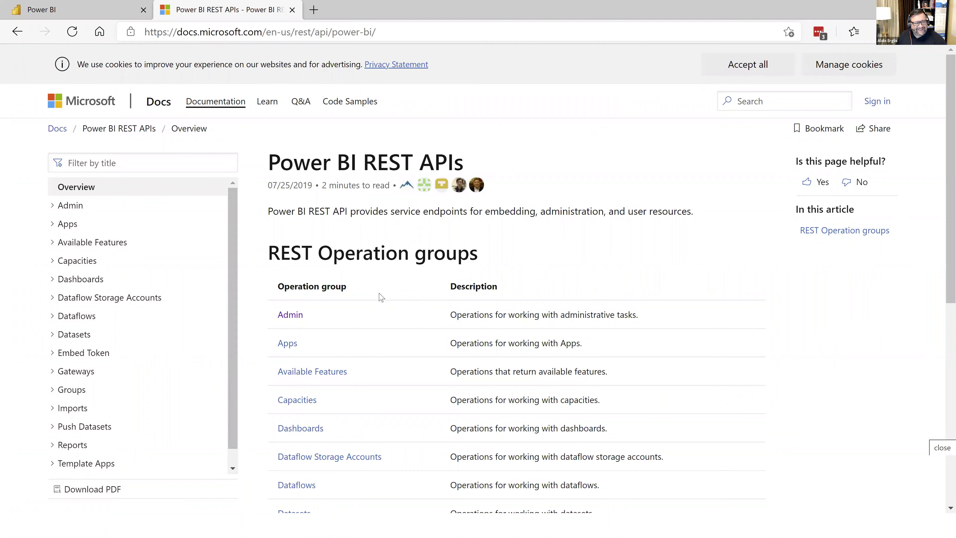
Return to the search, look up "power bi rest api powershell", and open the Microsoft Docs page on PowerShell cmdlets and REST APIs.
key("alt+Left")
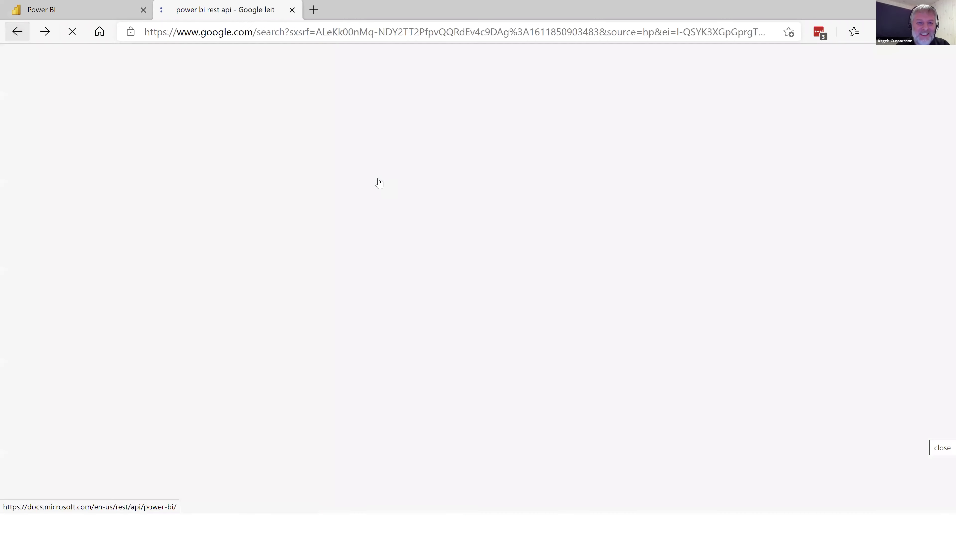
left_click(295, 81)
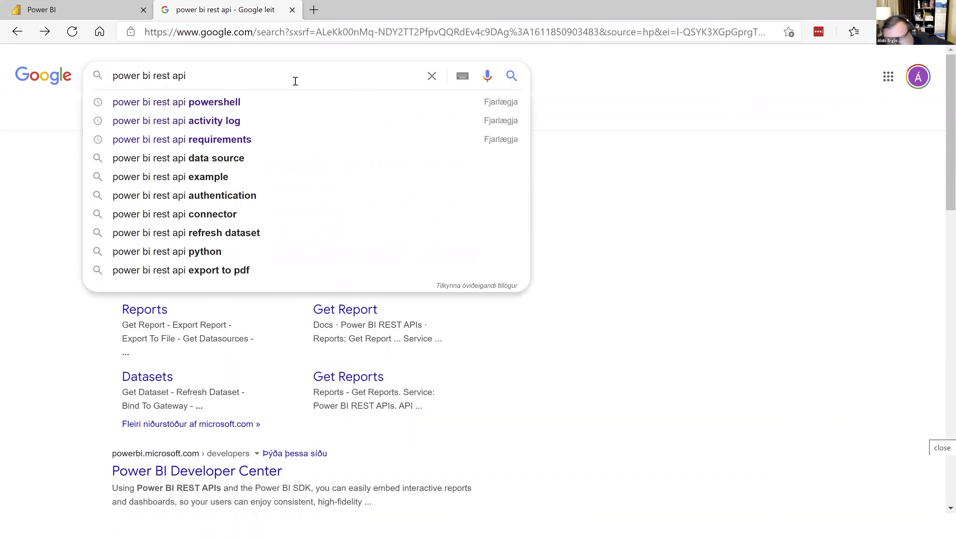
key("Down")
key("Return")
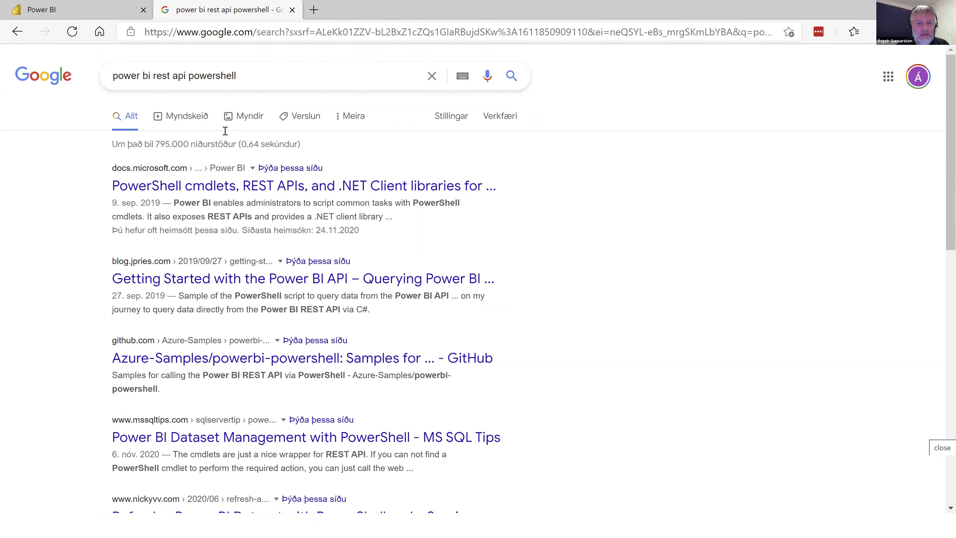
left_click(245, 188)
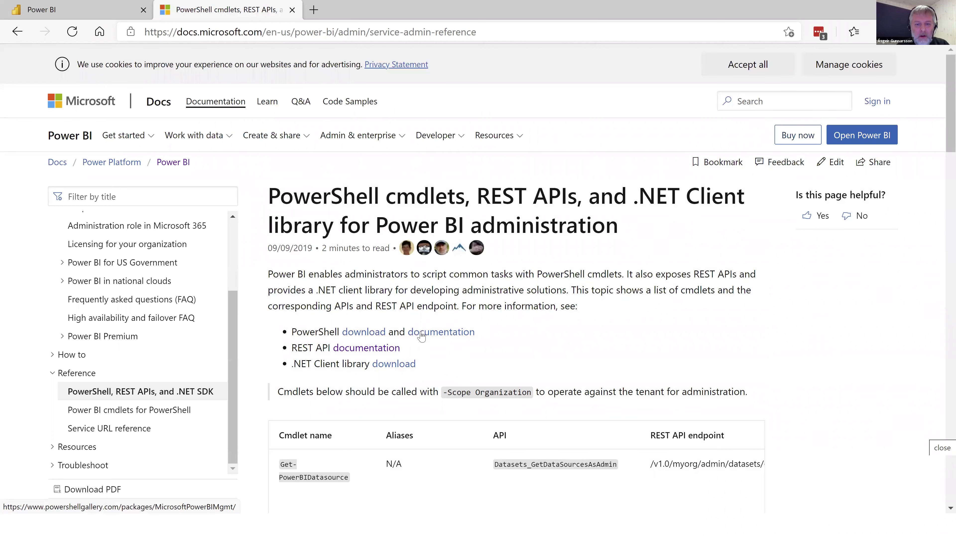
Open the PowerShell documentation link and highlight the MicrosoftPowerBIMgmt rollup module name in the modules table.
left_click(437, 332)
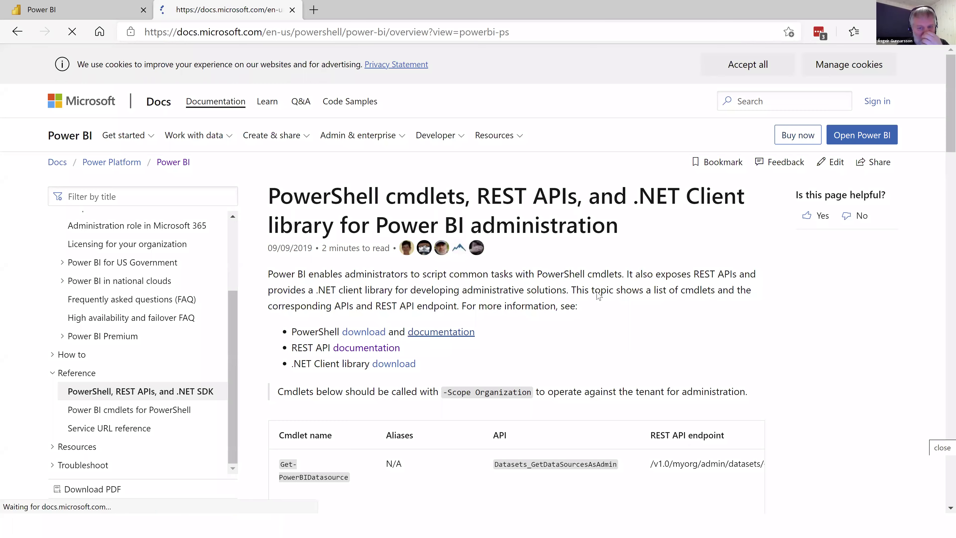
double_click(471, 381)
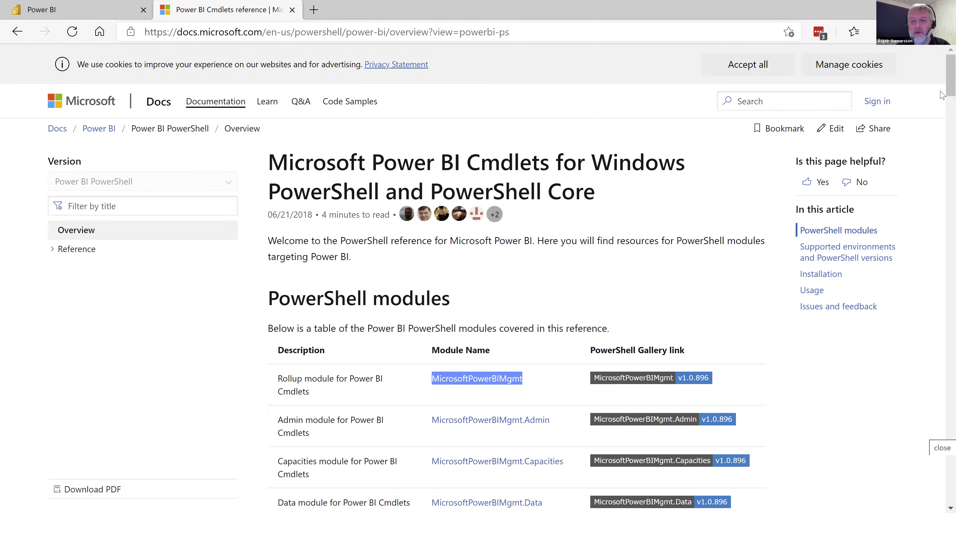
left_click(670, 271)
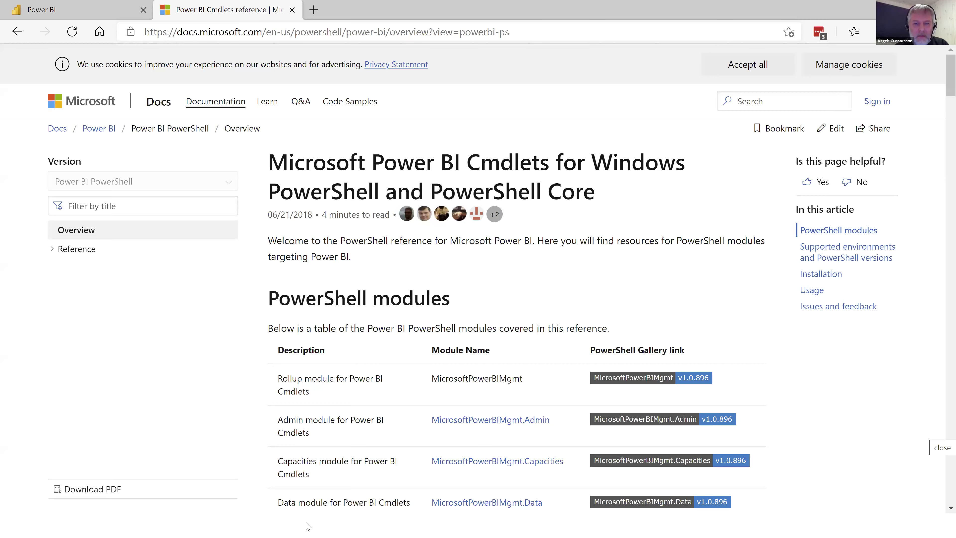
key("alt+Tab")
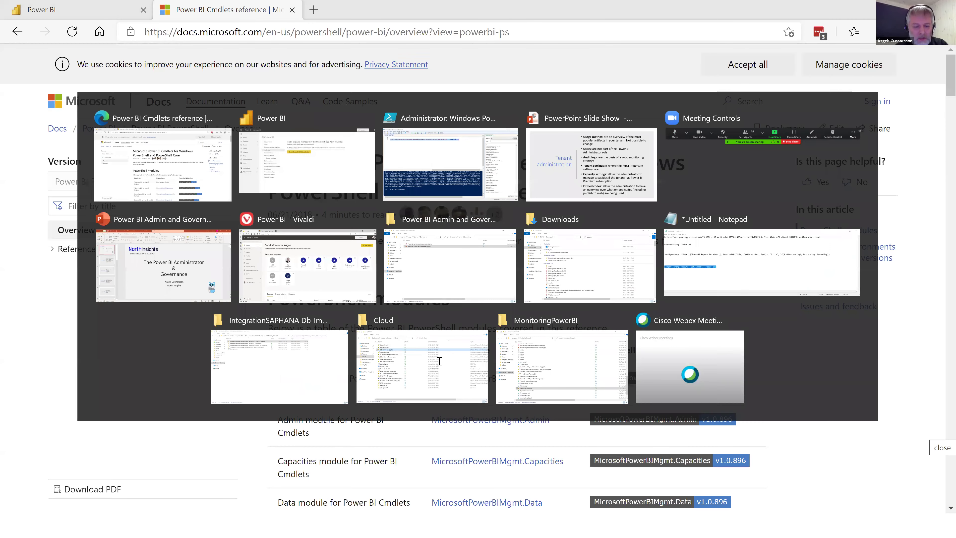
key("alt+Tab")
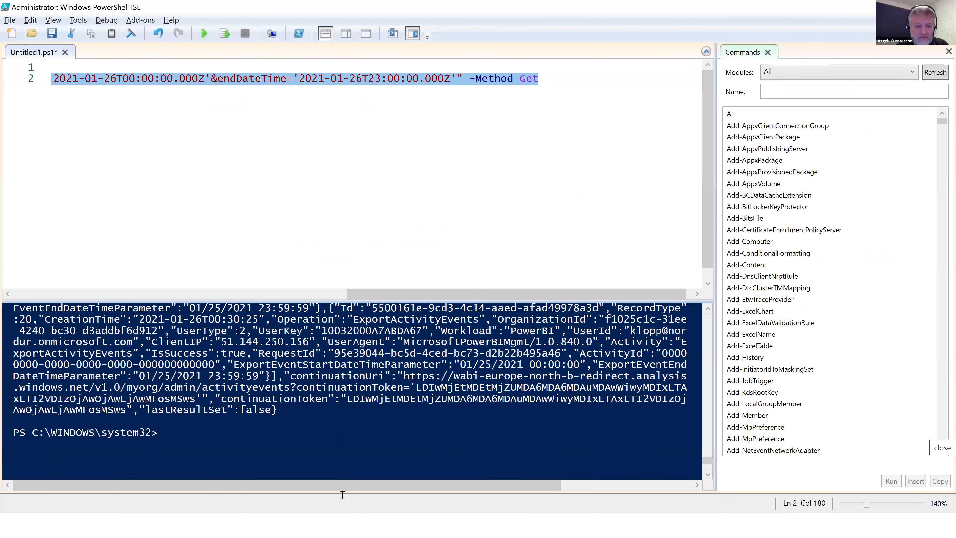
left_click(439, 297)
key("alt+Tab")
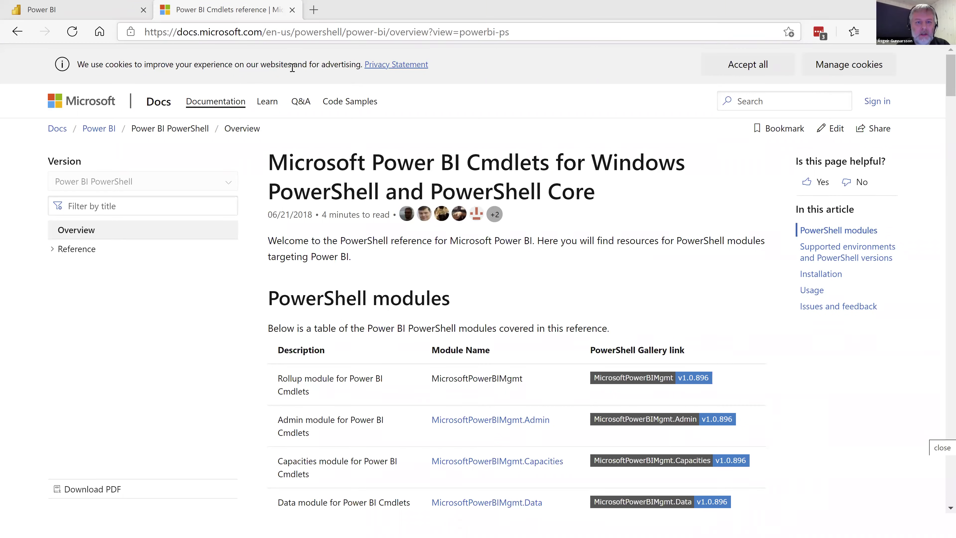
Select the web address of the Power BI Cmdlets reference, and close that page to return to the admin portal.
left_click(317, 31)
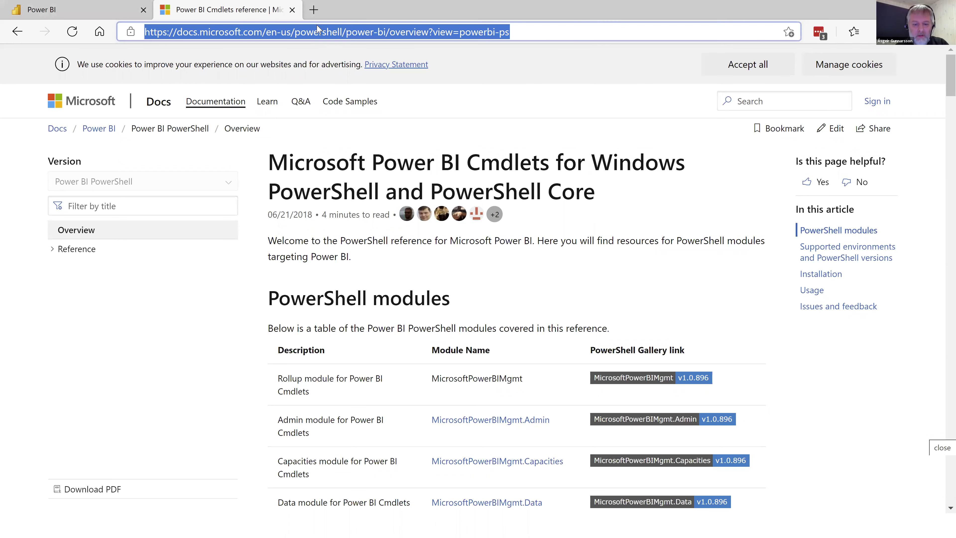
key("alt+Tab")
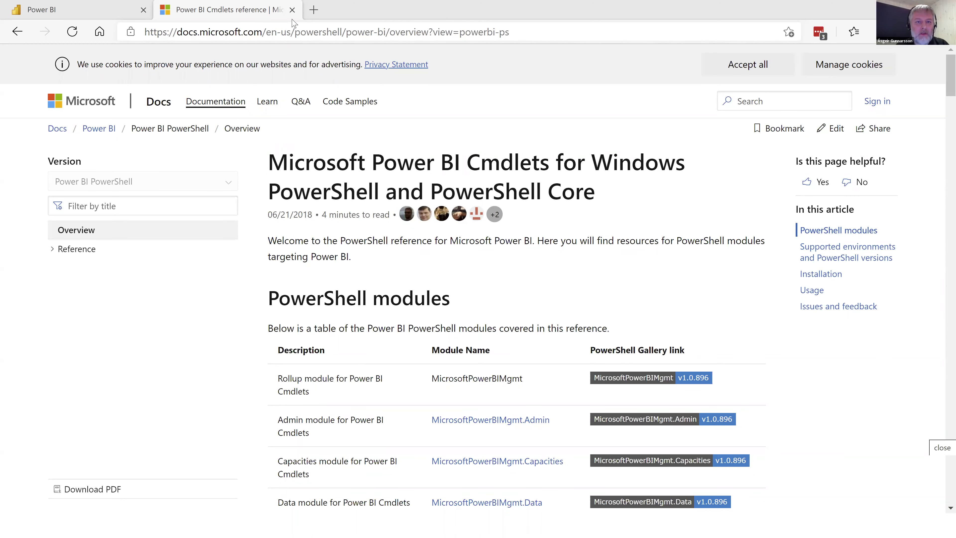
key("alt+Tab")
key("ctrl+w")
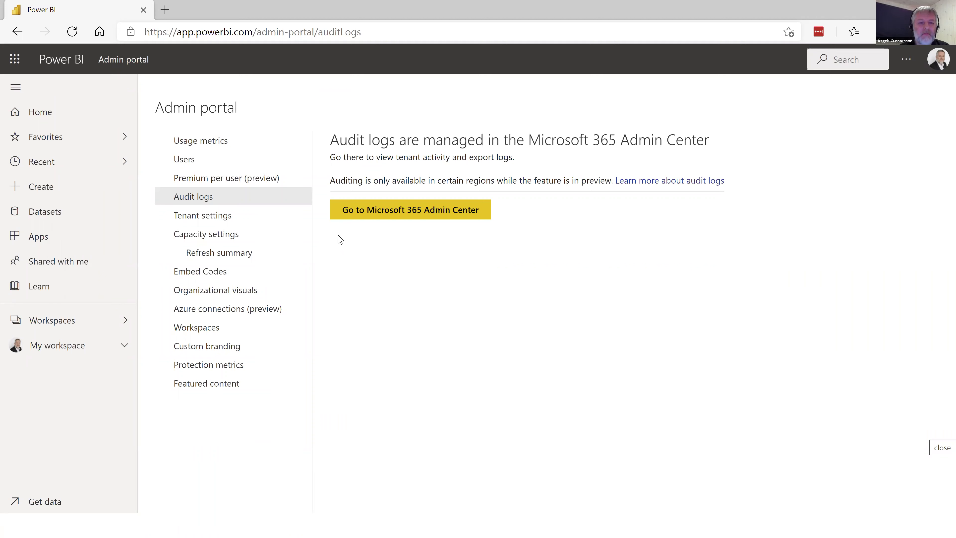
Look through the Tenant settings in the admin portal, and expand the Publish "Get Help" information setting.
left_click(209, 217)
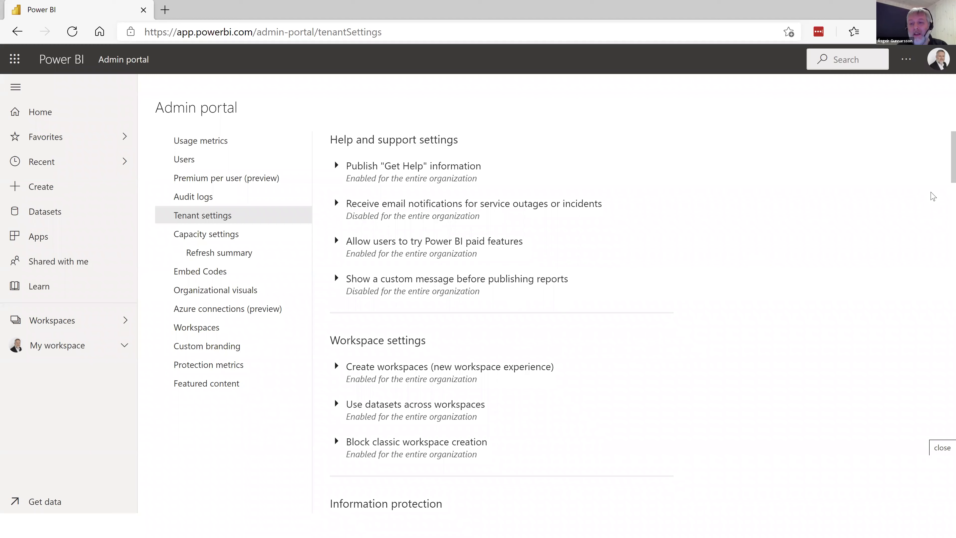
left_click_drag(943, 161, 943, 220)
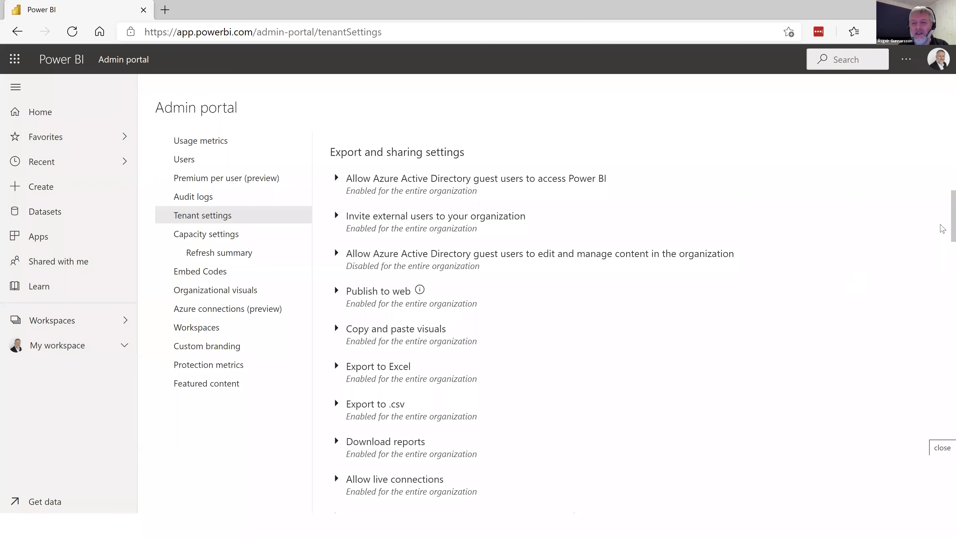
scroll(943, 194, "up", 1)
scroll(943, 195, "up", 12)
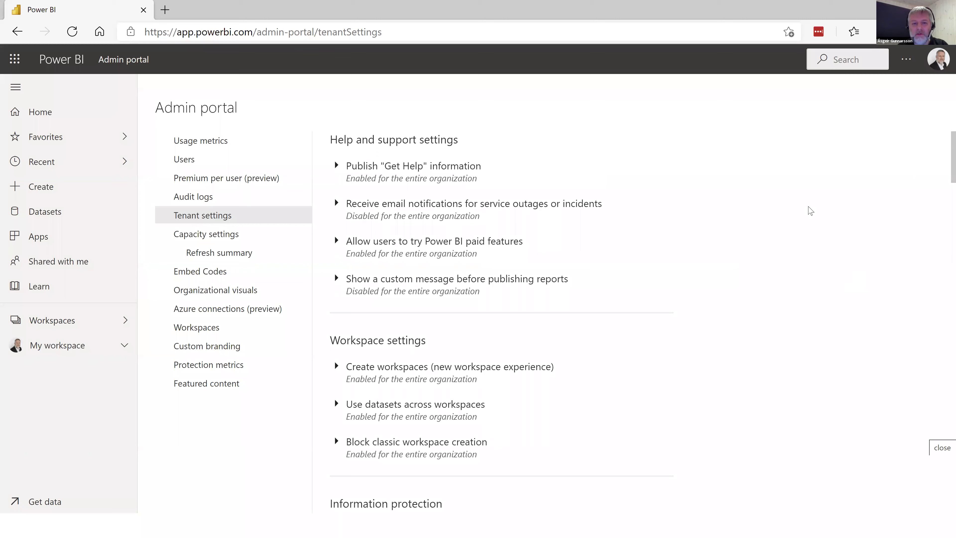
left_click(442, 170)
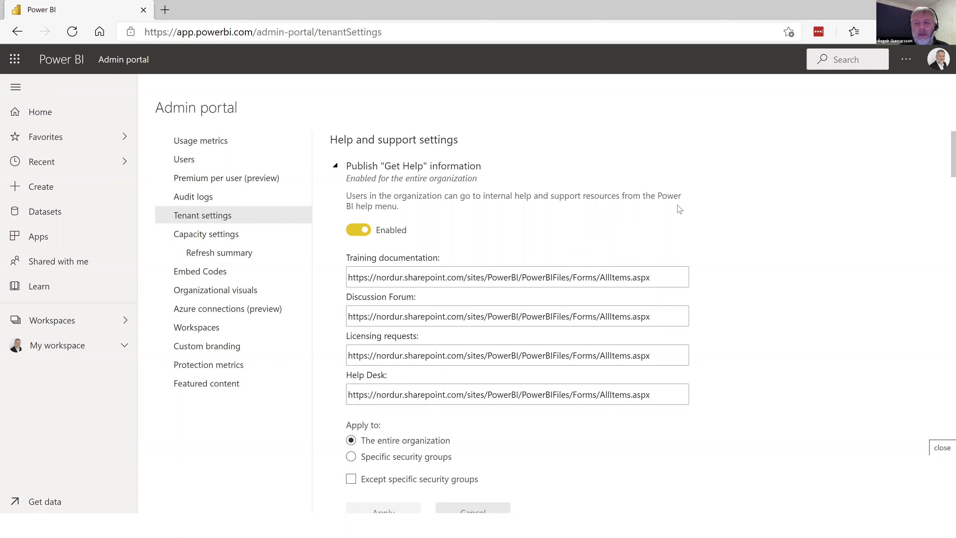
View the Help & Support options in the portal's header menu, and collapse the Publish "Get Help" information setting.
left_click(908, 68)
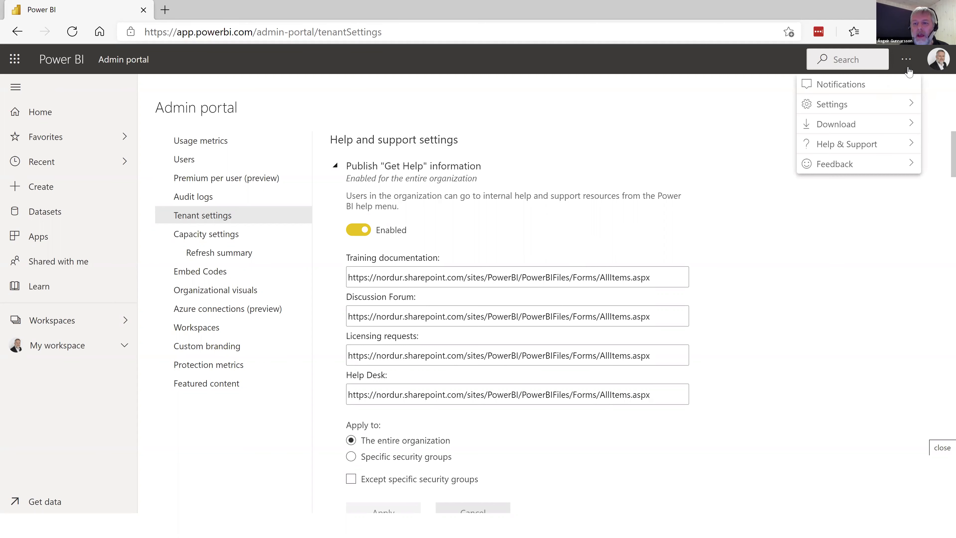
mouse_move(862, 147)
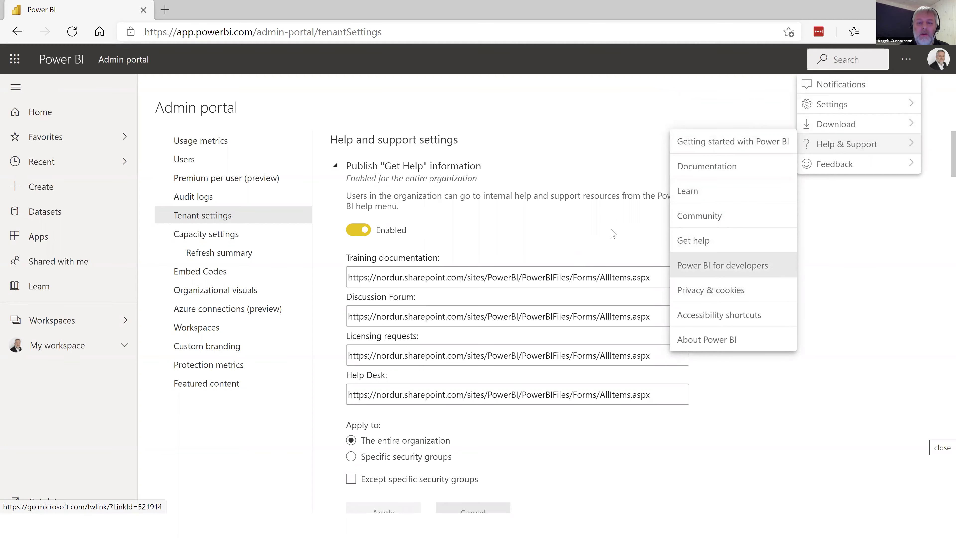
left_click(553, 218)
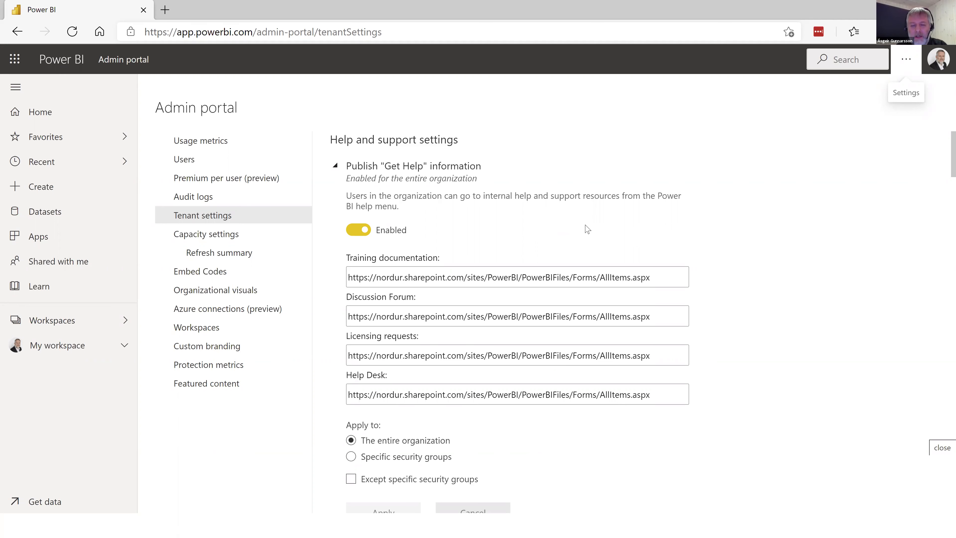
left_click(412, 176)
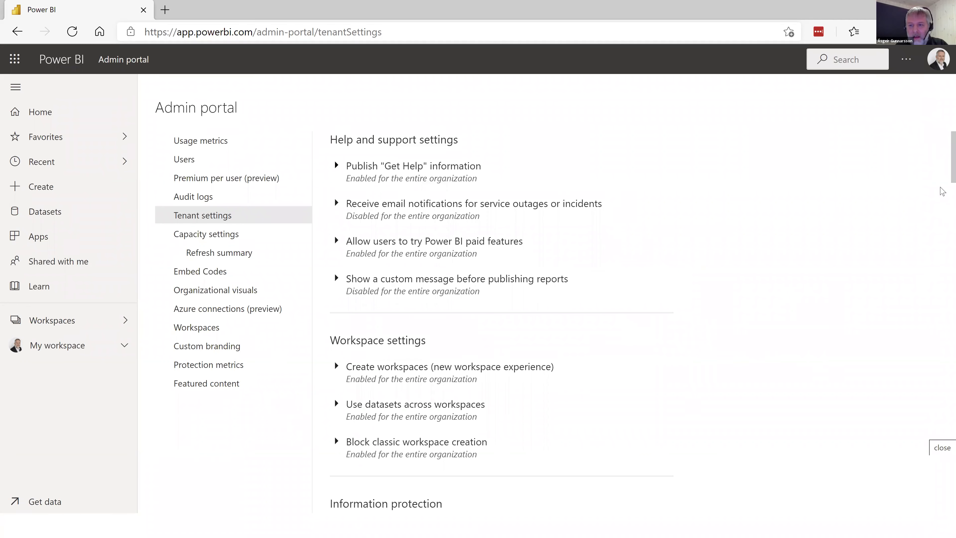
Look through the tenant settings down to the Power BI visuals section, and return to the Export and sharing settings.
scroll(943, 211, "down", 3)
scroll(943, 222, "down", 20)
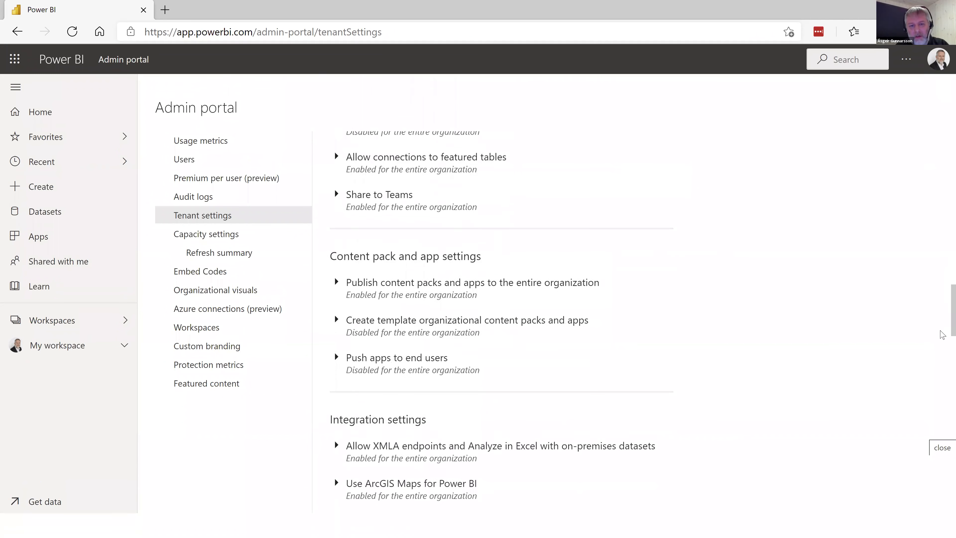
scroll(943, 334, "down", 3)
scroll(943, 340, "down", 4)
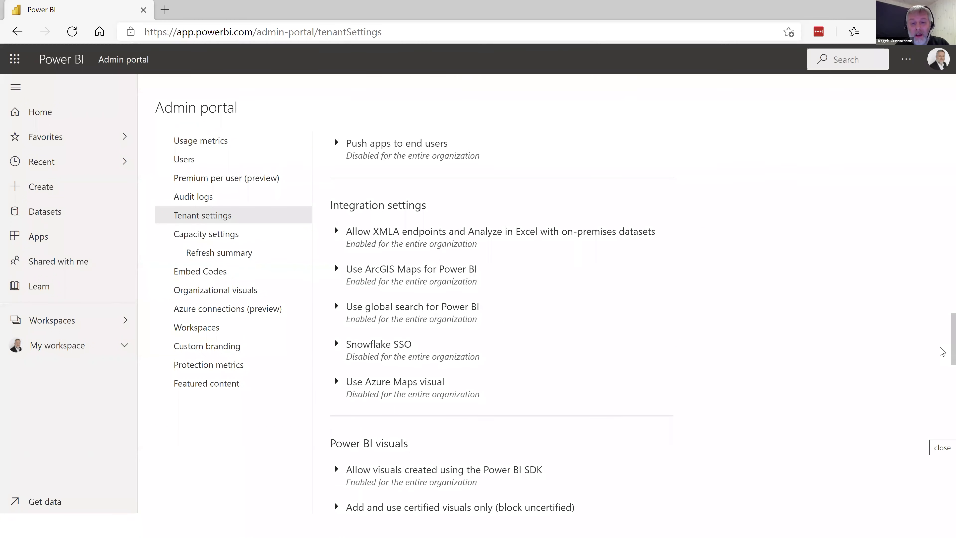
scroll(942, 352, "down", 1)
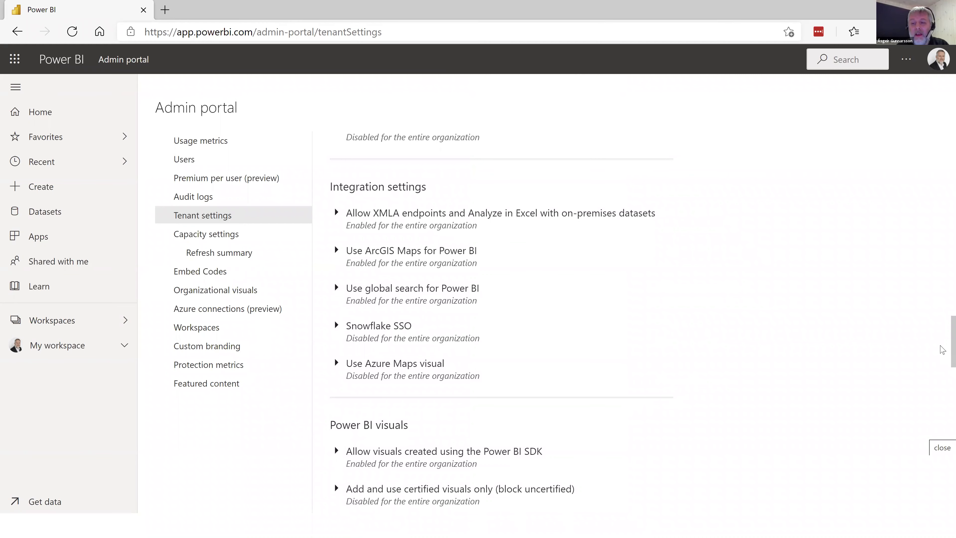
scroll(943, 305, "up", 5)
scroll(943, 290, "up", 20)
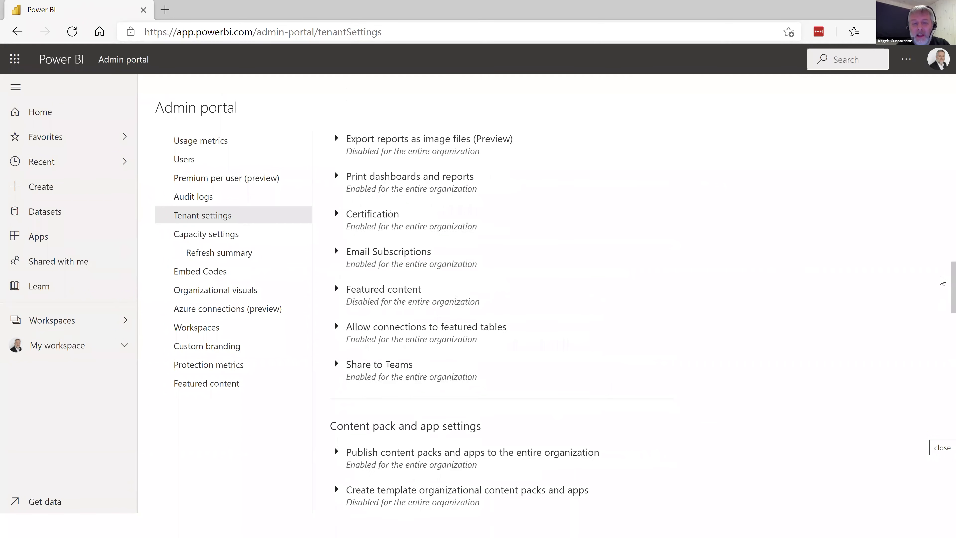
scroll(943, 234, "up", 5)
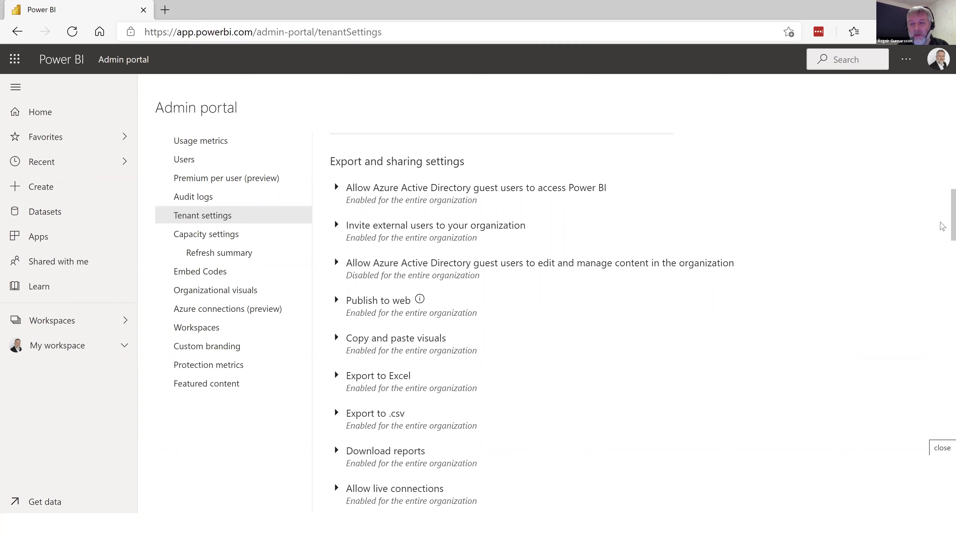
Expand the Create audit logs for internal activity auditing and compliance setting to read its description, and collapse it again.
scroll(942, 226, "down", 6)
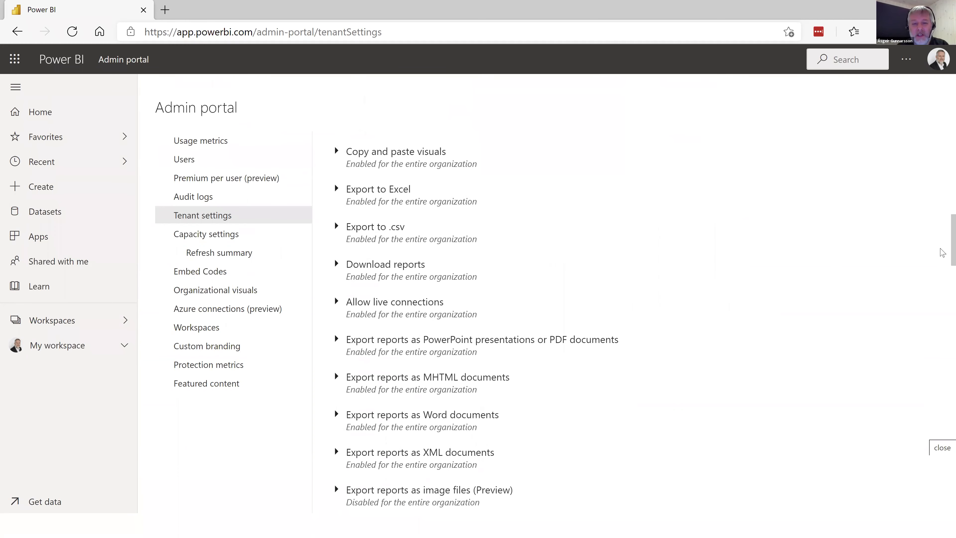
scroll(943, 295, "down", 20)
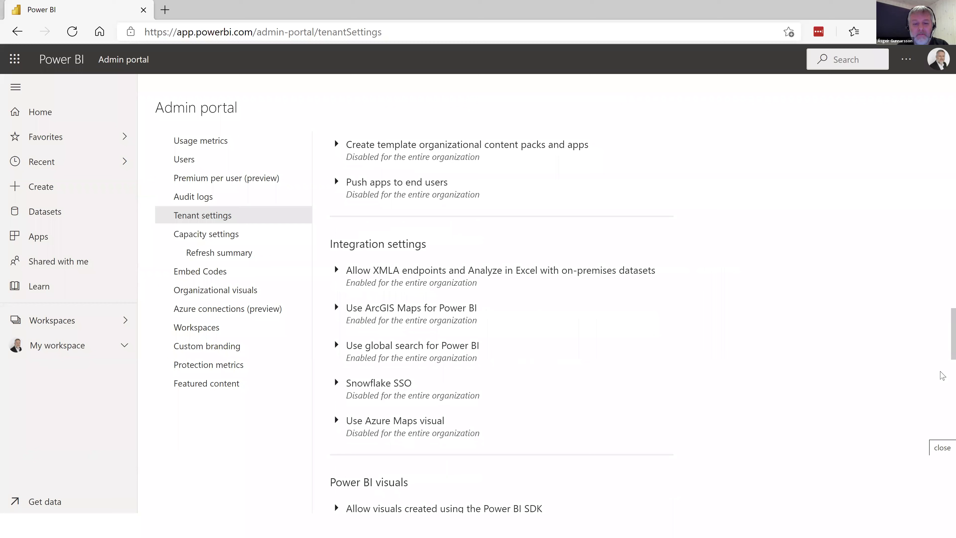
scroll(942, 377, "down", 8)
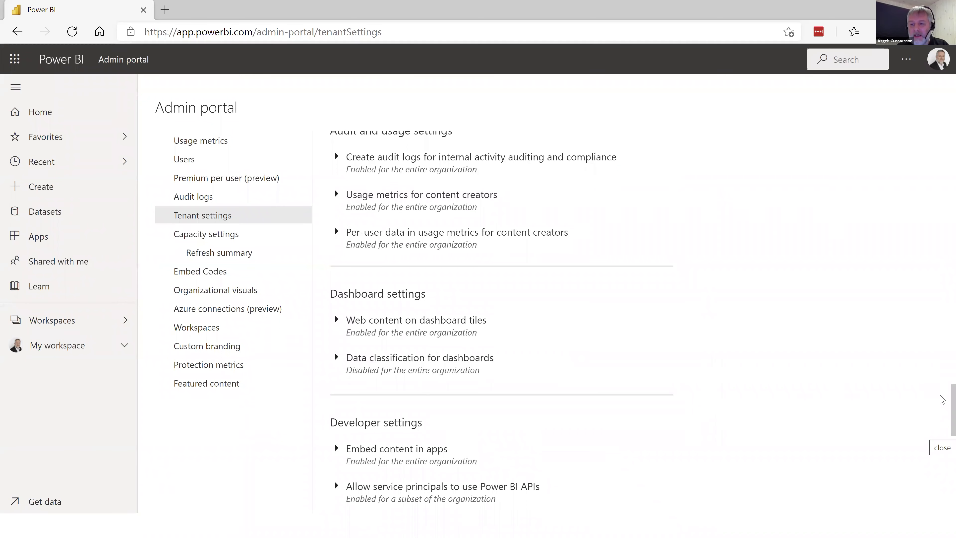
scroll(942, 394, "up", 1)
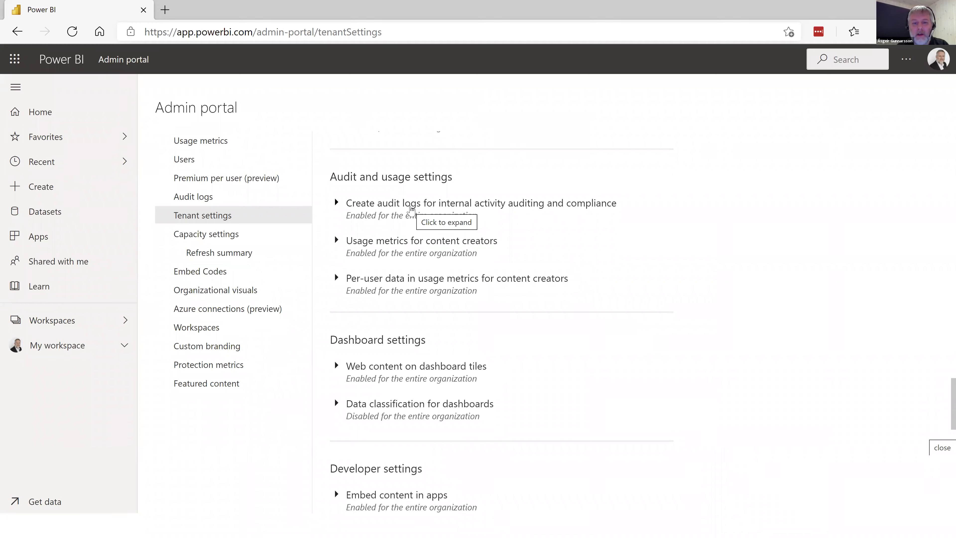
left_click(411, 205)
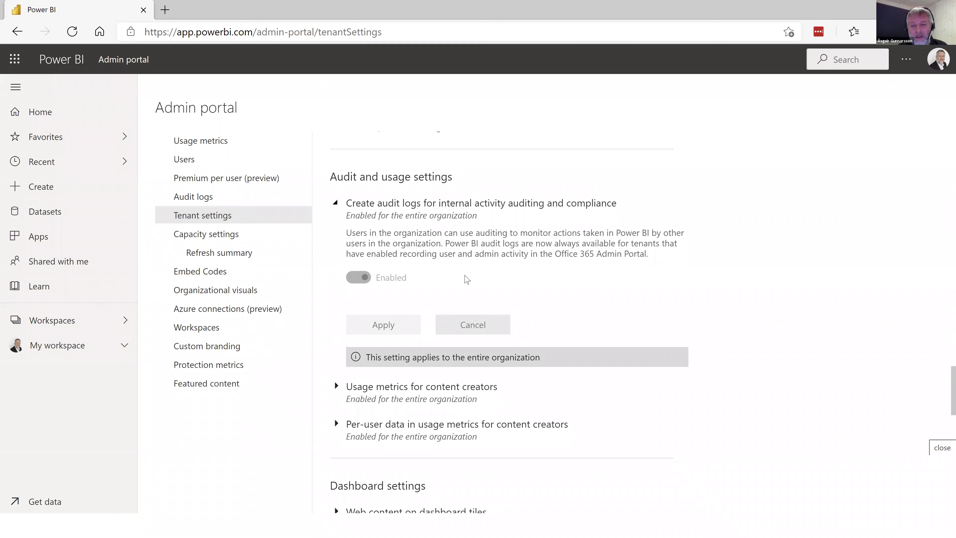
left_click(521, 214)
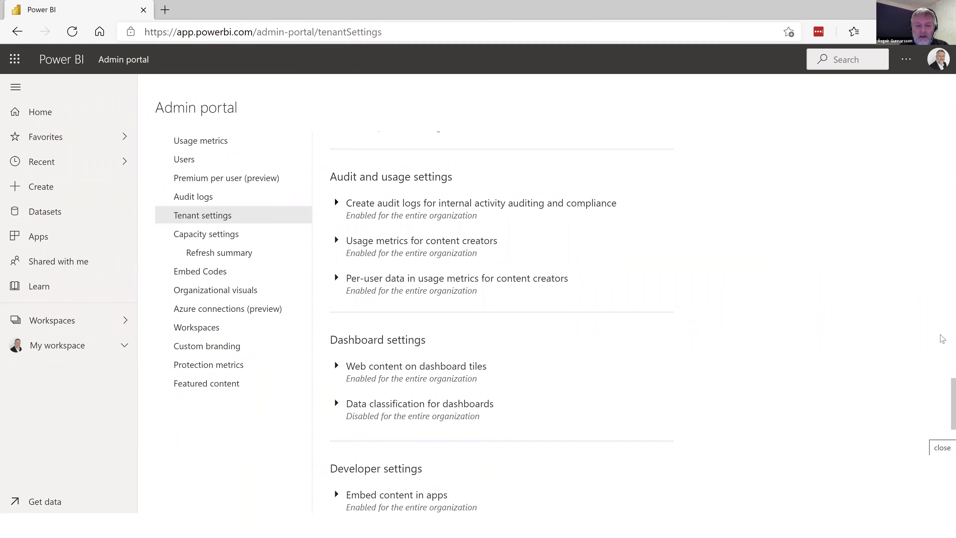
Expand the Allow service principals to use read-only Power BI admin APIs (Preview) setting and review which security groups it applies to.
left_click_drag(942, 390, 942, 435)
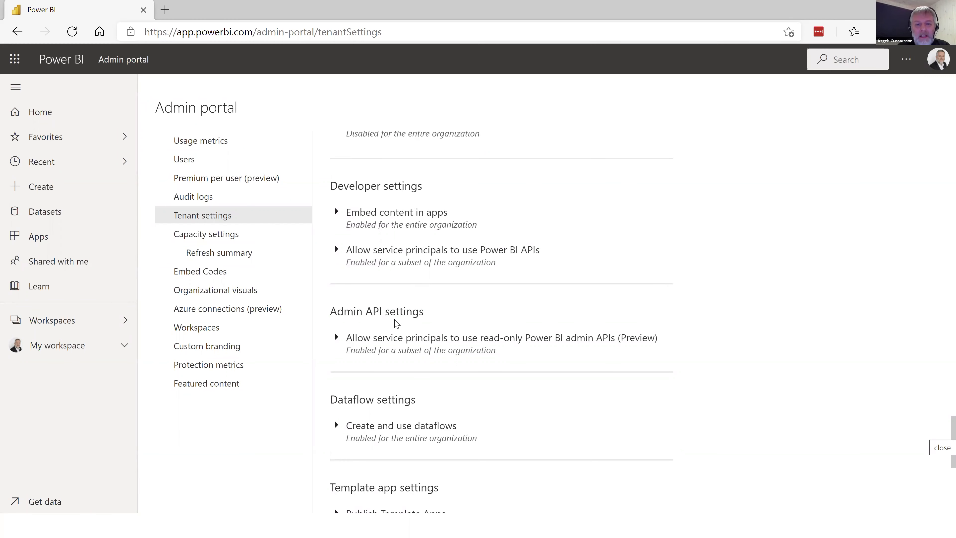
left_click(409, 339)
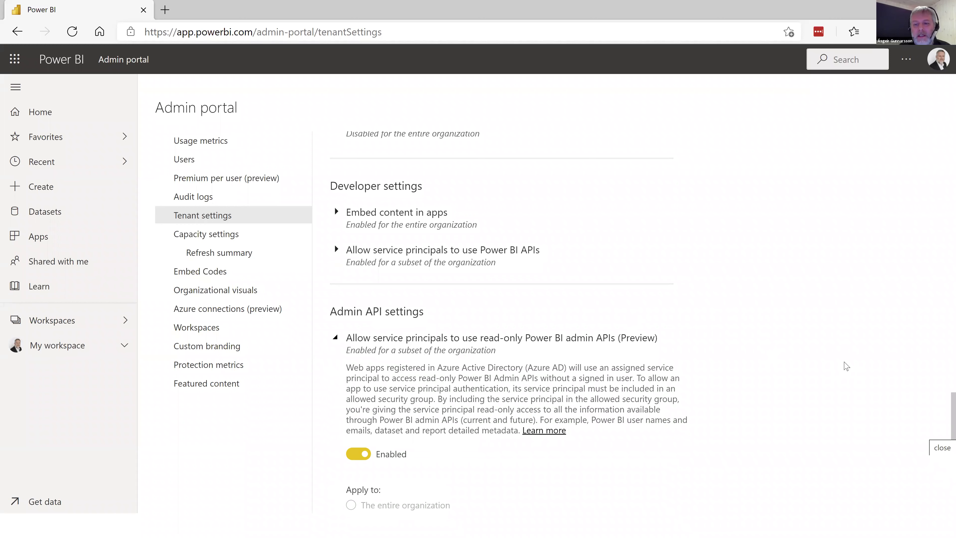
scroll(943, 400, "down", 3)
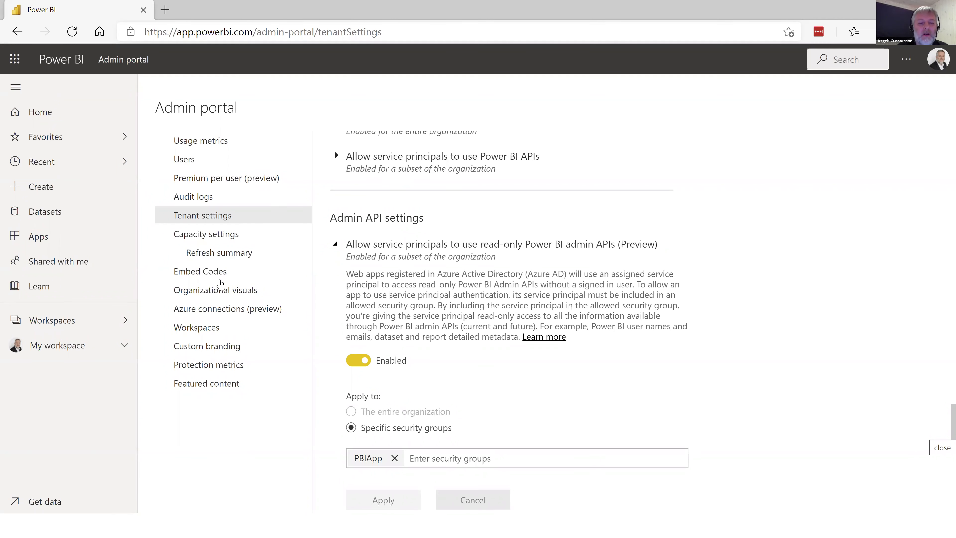
View the Organizational visuals page of the admin portal, and open the Workspaces list.
left_click(220, 294)
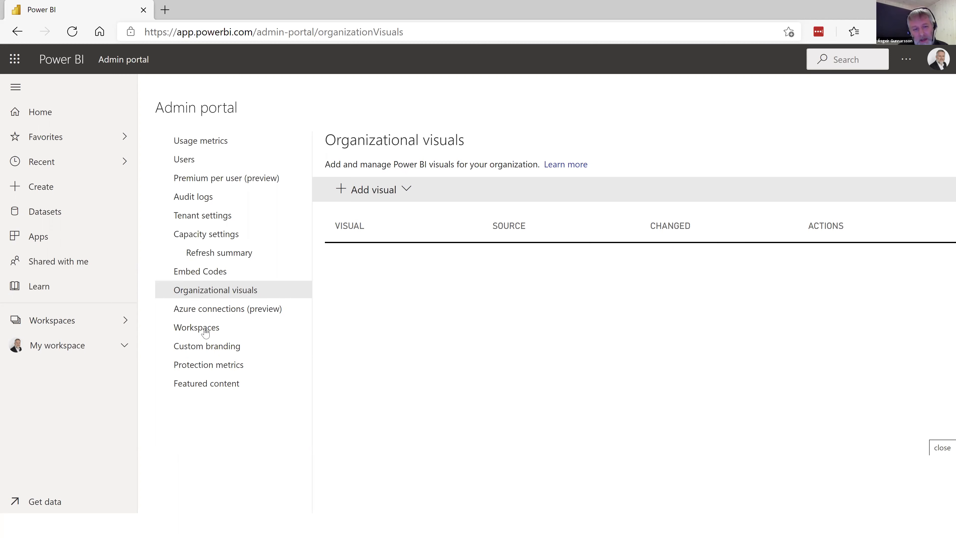
left_click(196, 327)
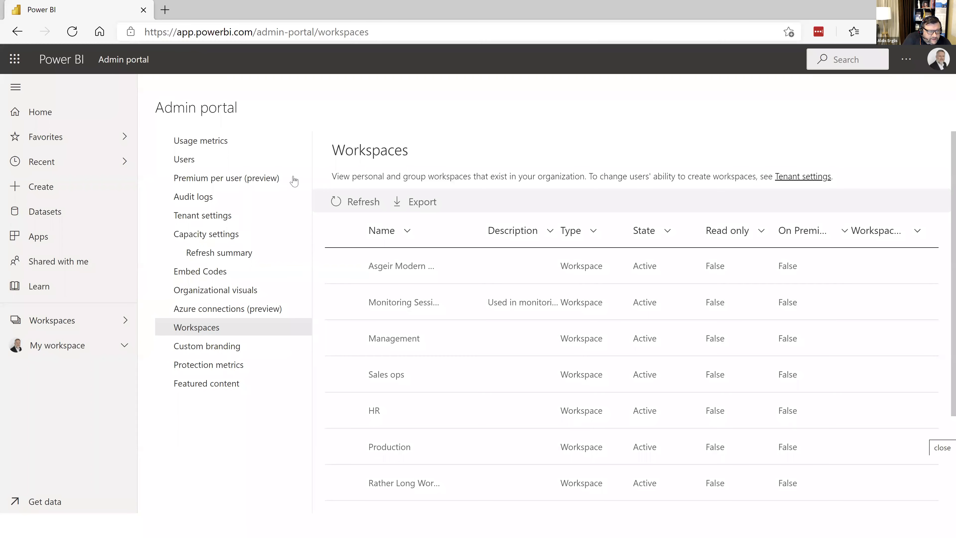
left_click(220, 291)
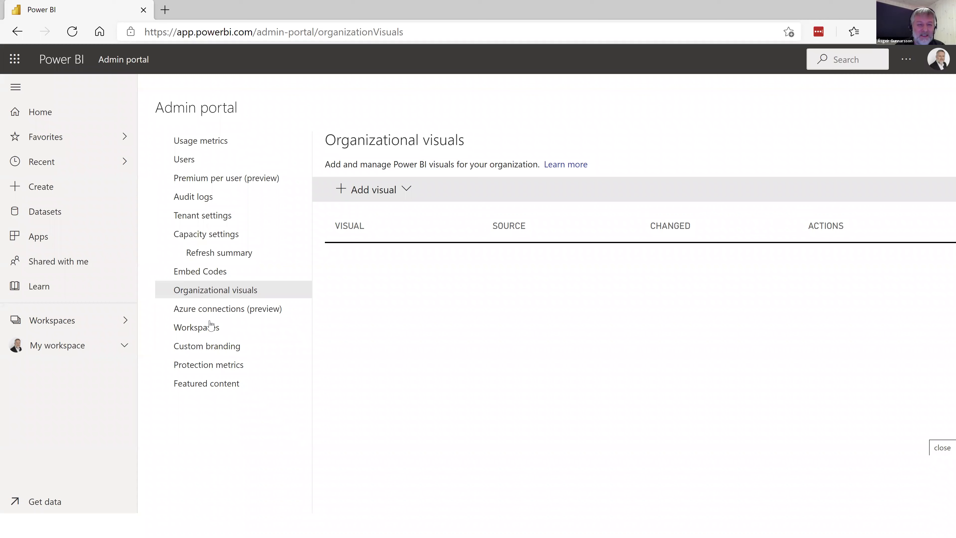
left_click(206, 330)
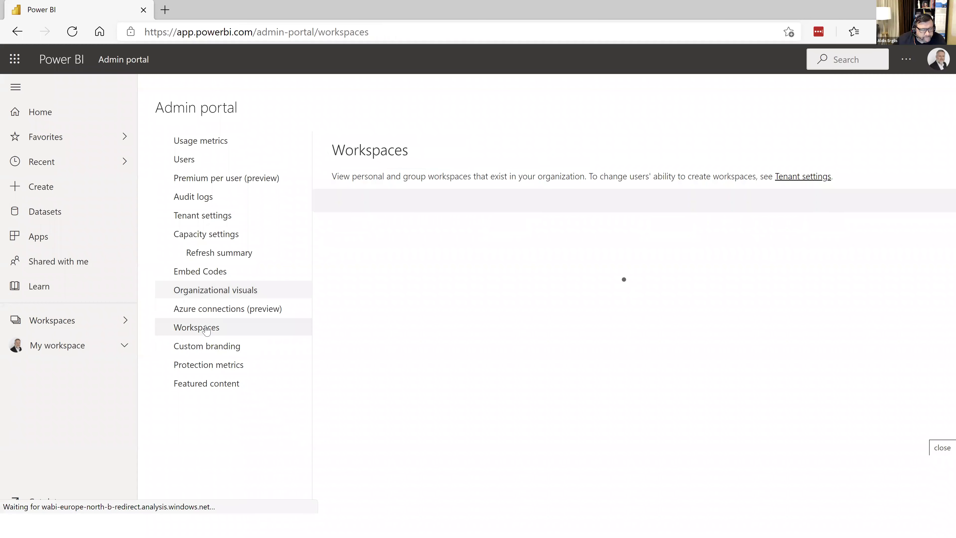
left_click(213, 291)
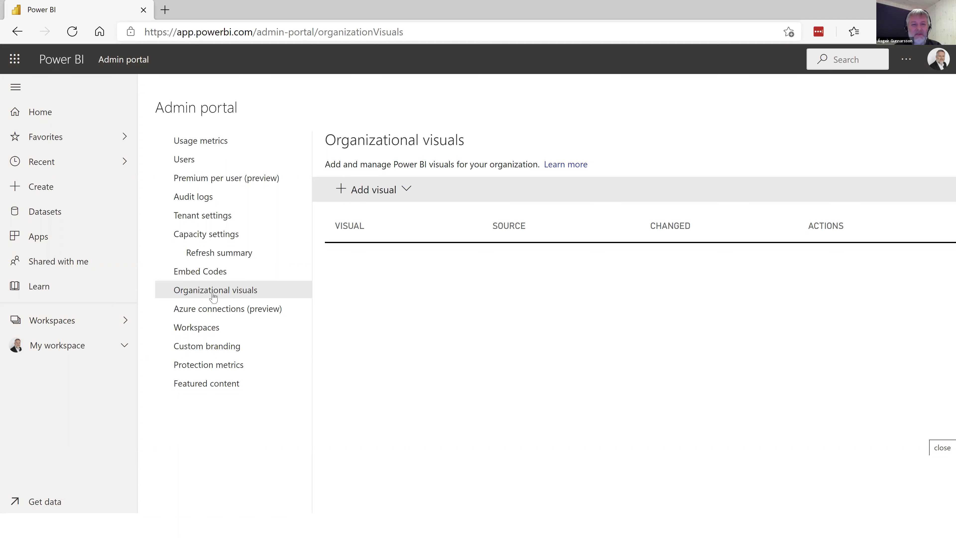
left_click(207, 331)
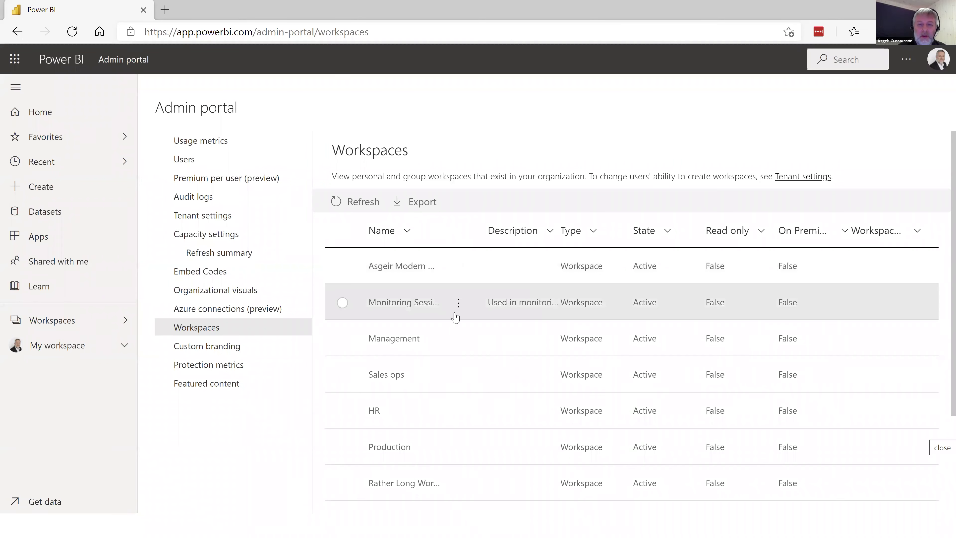
View the available actions for the first workspace in the list and the sort and filter options of the Type column.
left_click(458, 267)
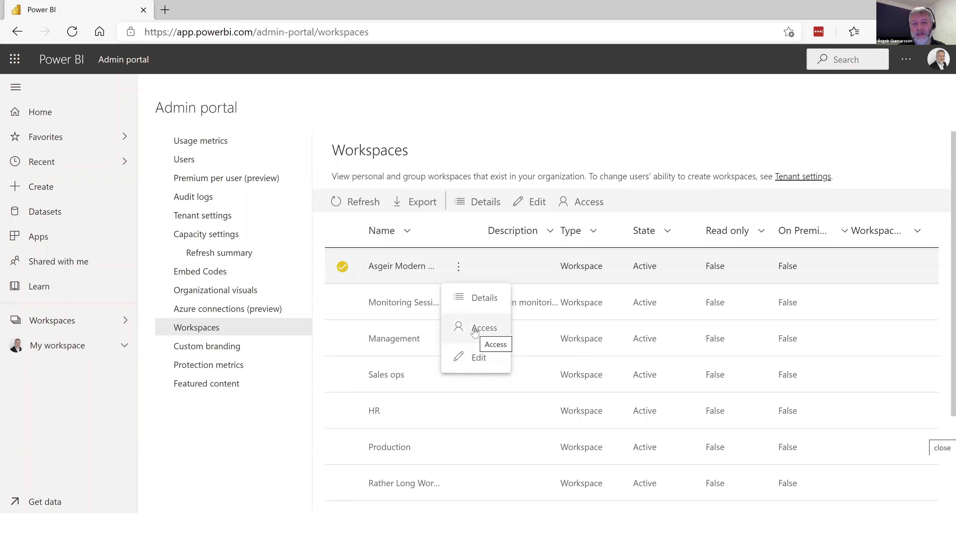
left_click(531, 148)
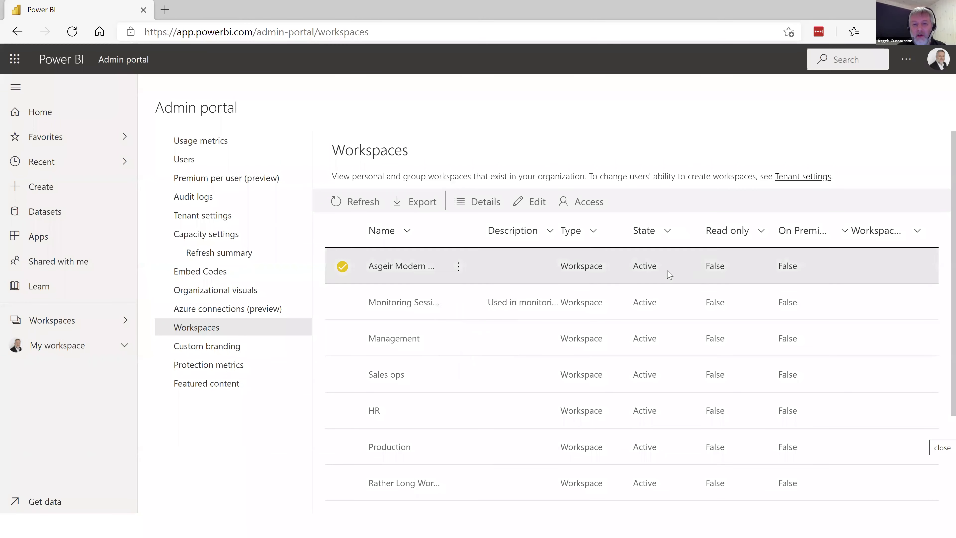
left_click(595, 231)
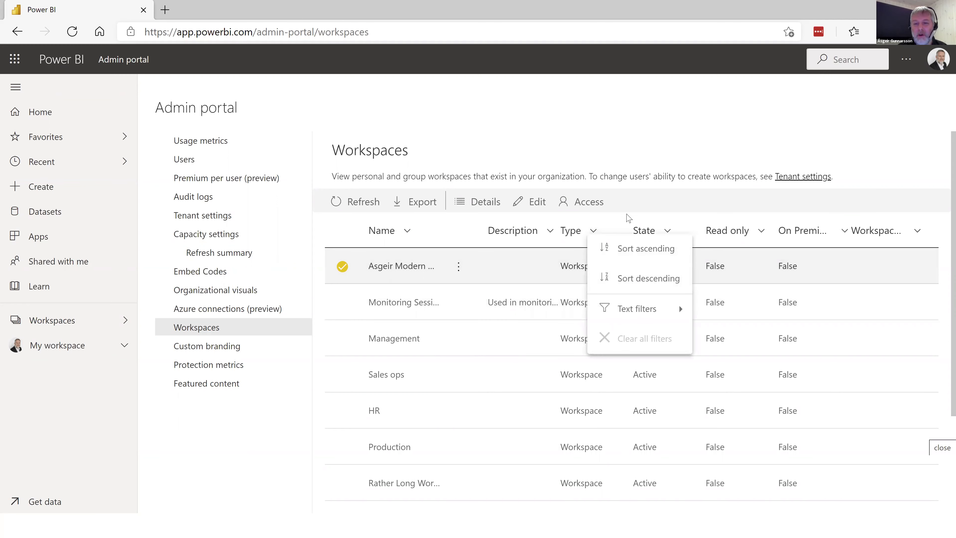
left_click(708, 110)
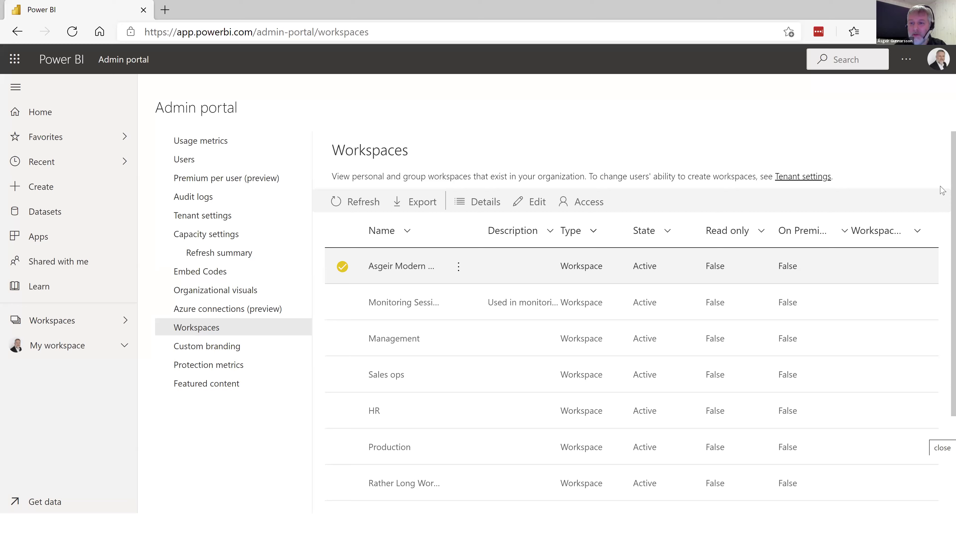
Increase the number of items shown per page in the Workspaces list.
scroll(942, 318, "down", 3)
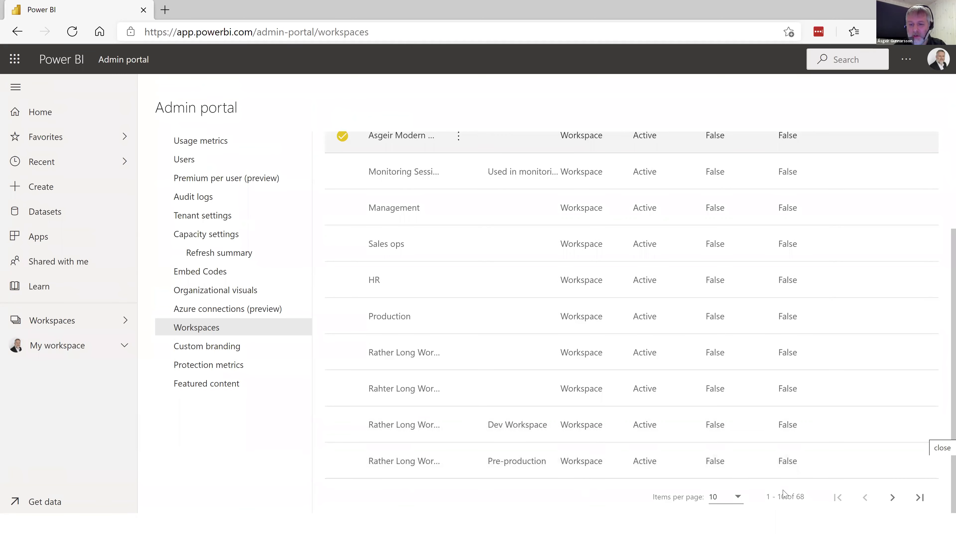
left_click(735, 496)
left_click(734, 494)
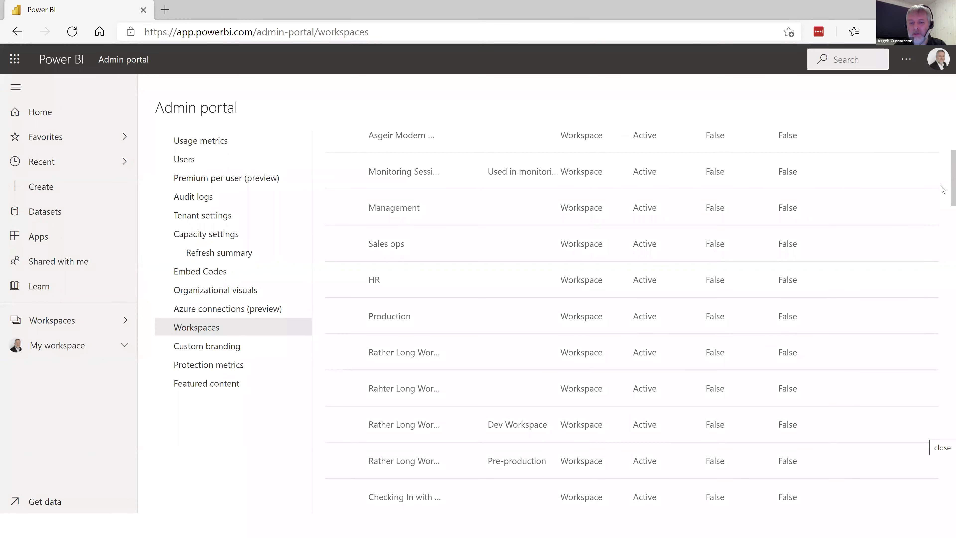
Look through the workspaces down to the Personal Group entries, and return to select the Test group.
scroll(943, 189, "down", 15)
scroll(942, 297, "down", 15)
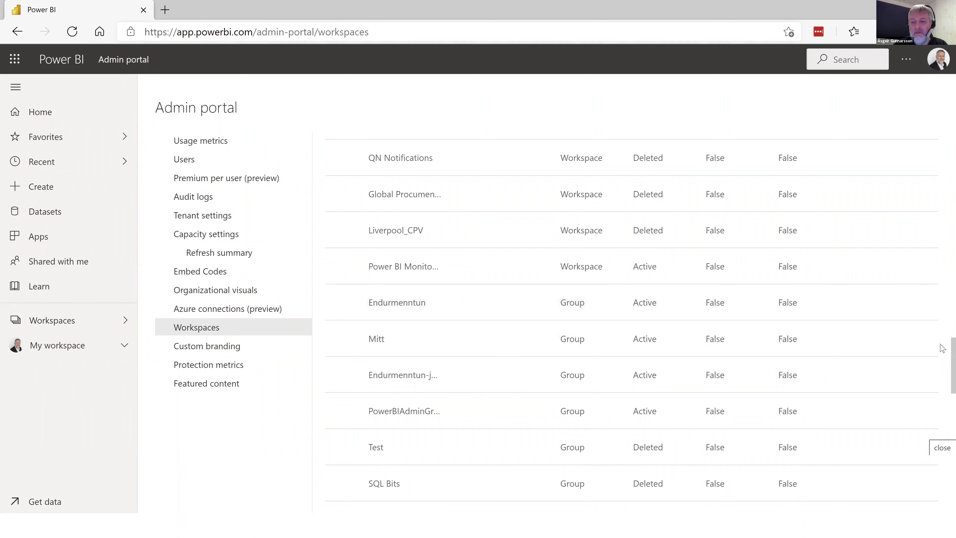
left_click_drag(942, 356, 943, 402)
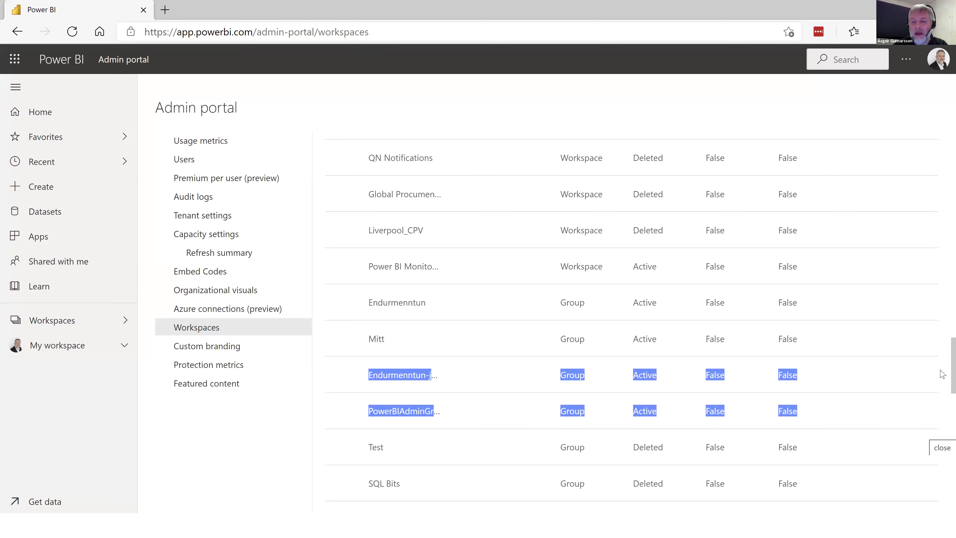
scroll(941, 414, "down", 5)
scroll(941, 447, "down", 8)
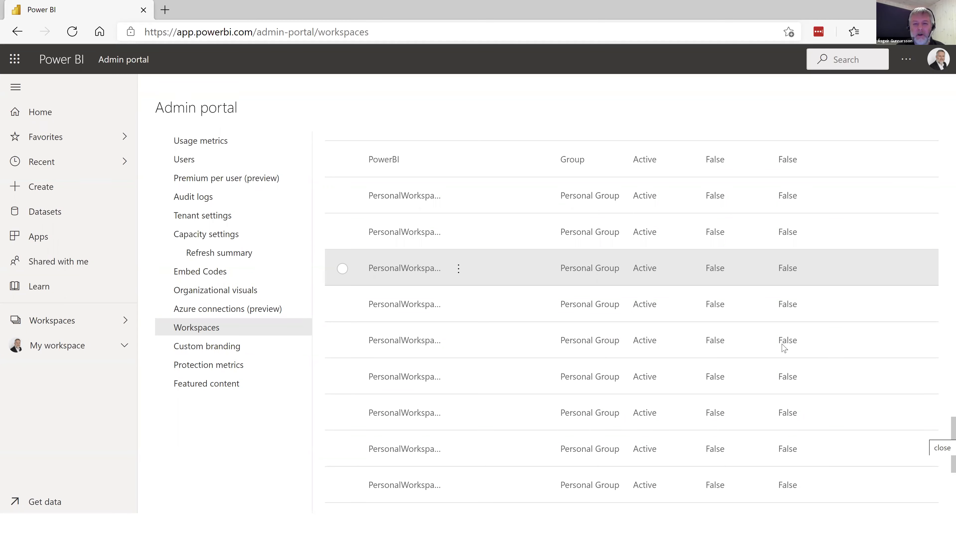
left_click_drag(942, 432, 941, 367)
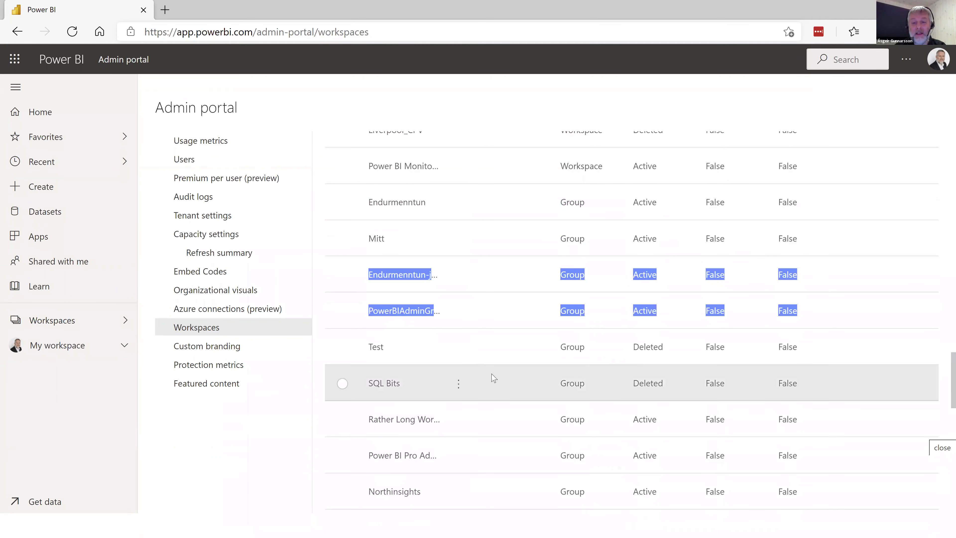
left_click(579, 347)
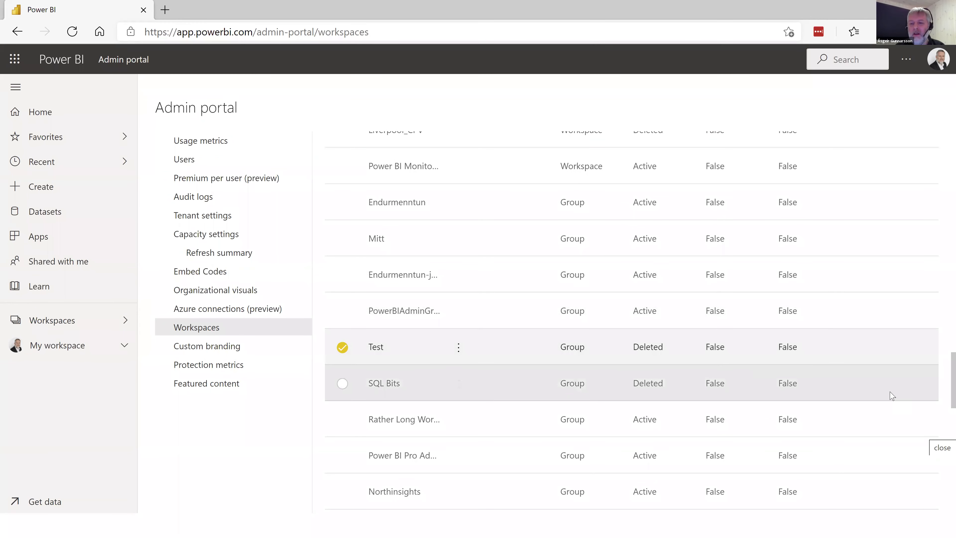
Look over the Workspaces list again from its beginning to the Test group, and open the Featured content page.
left_click_drag(945, 363, 918, 166)
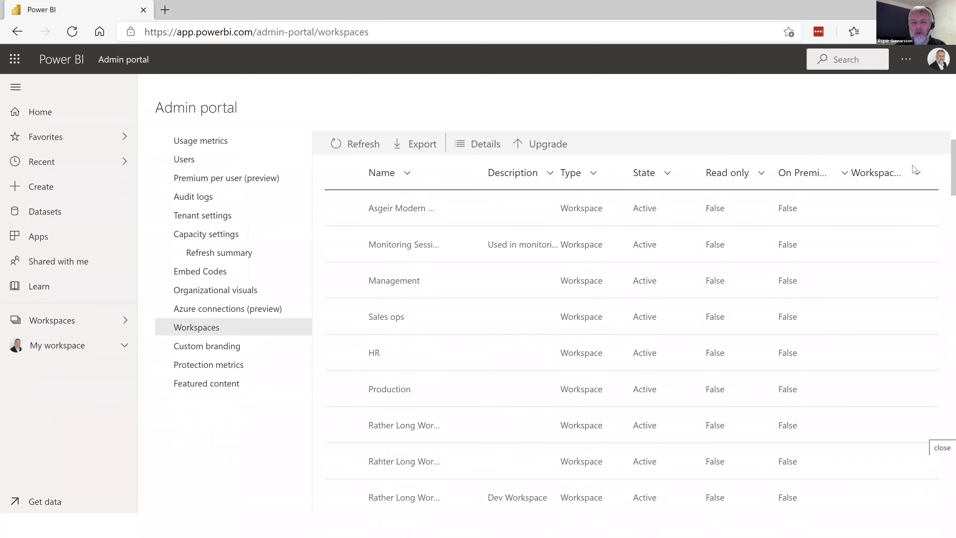
scroll(652, 196, "down", 20)
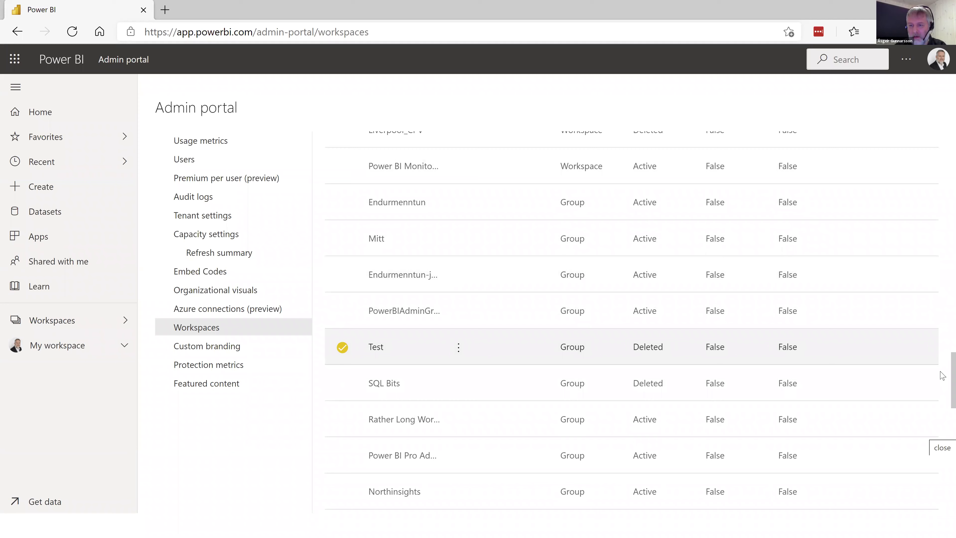
left_click_drag(942, 375, 936, 117)
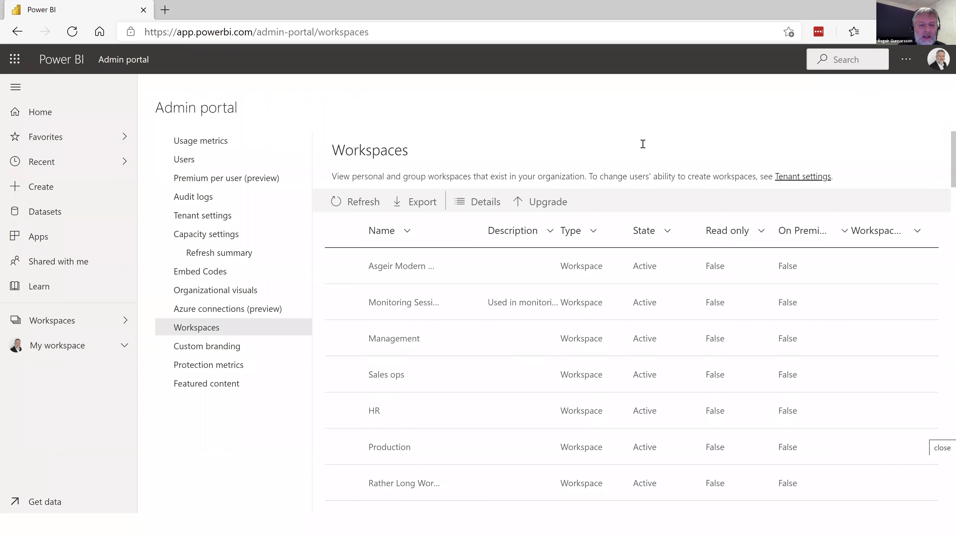
left_click(195, 384)
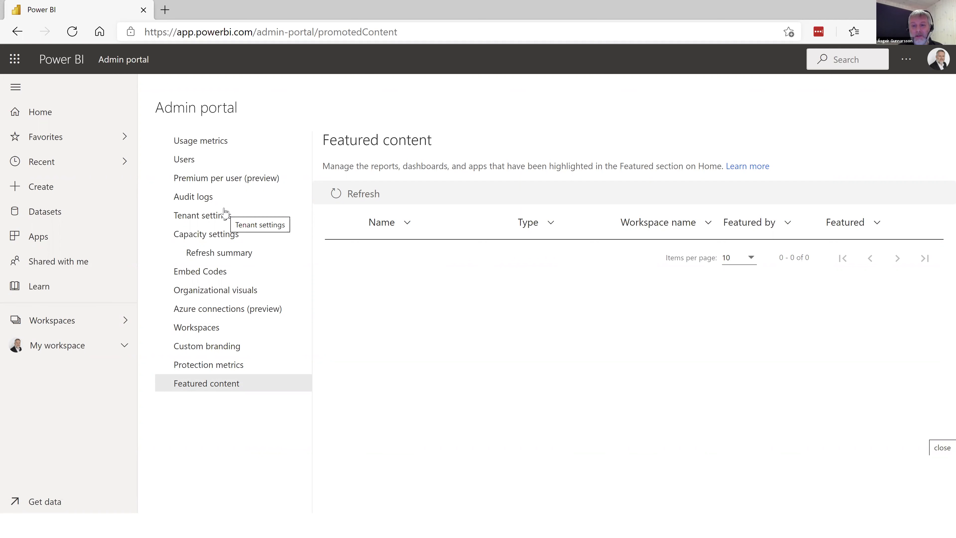
Go to the Power BI home page, switch to the Tenant administration slide in the presentation, and return to the browser.
left_click(67, 122)
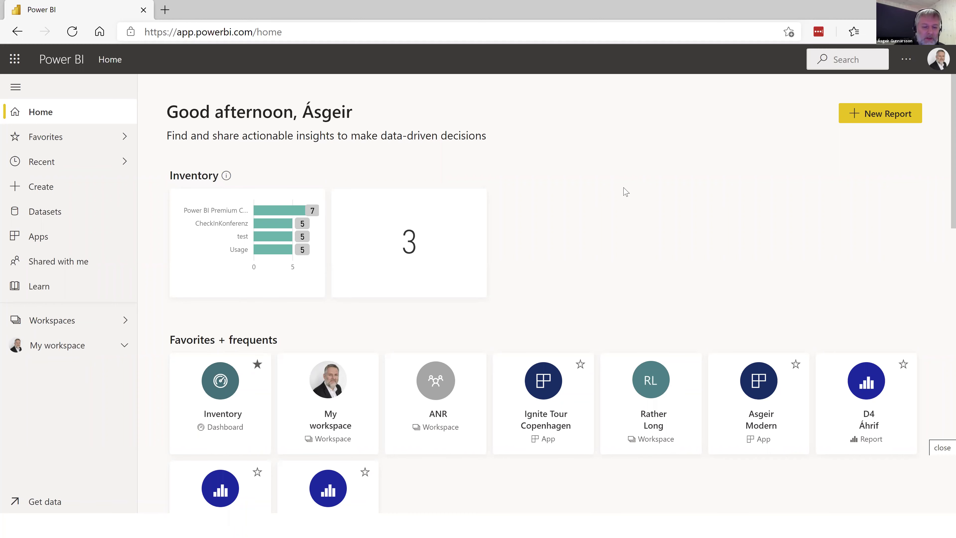
key("alt+Tab")
key("alt+Tab")
key("alt+Tab")
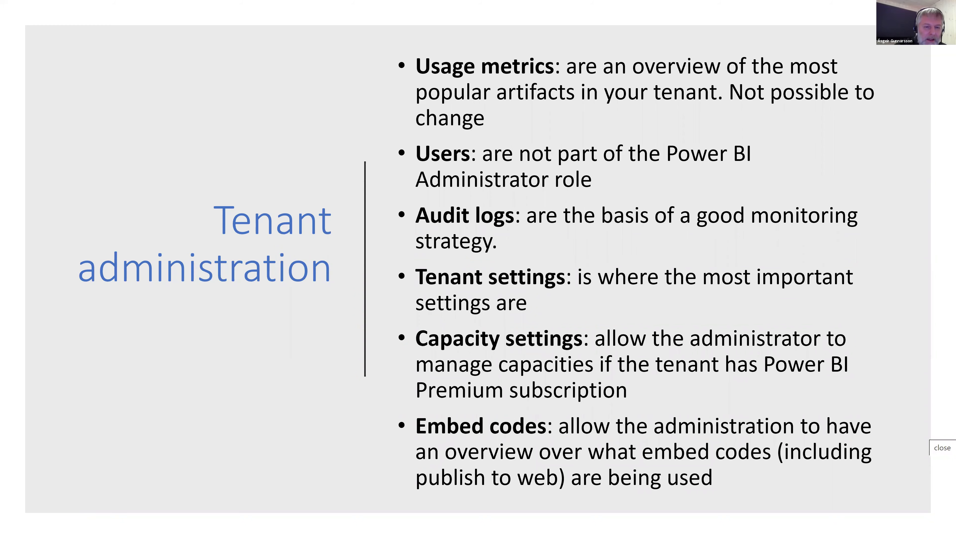
key("alt+Tab")
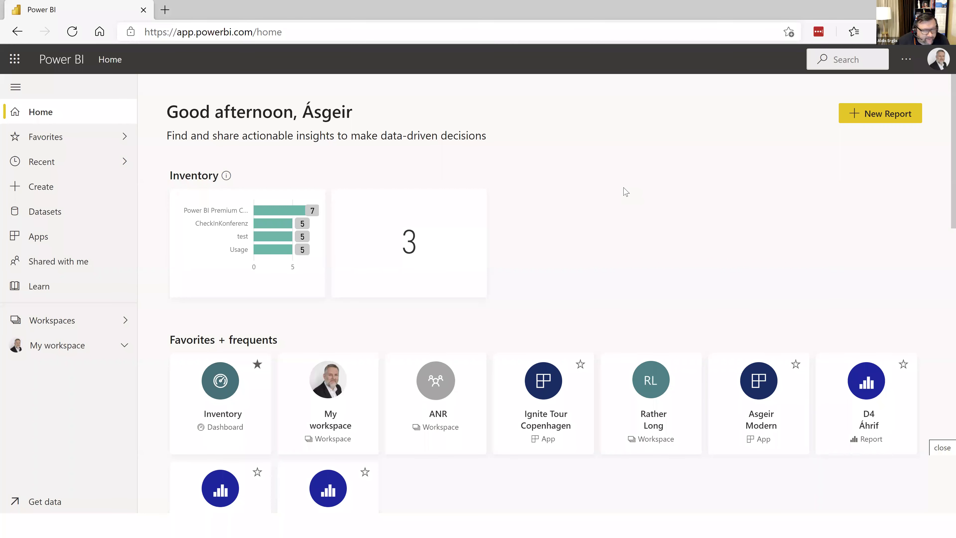
Reopen the Admin portal from the Power BI settings.
left_click(906, 59)
mouse_move(867, 124)
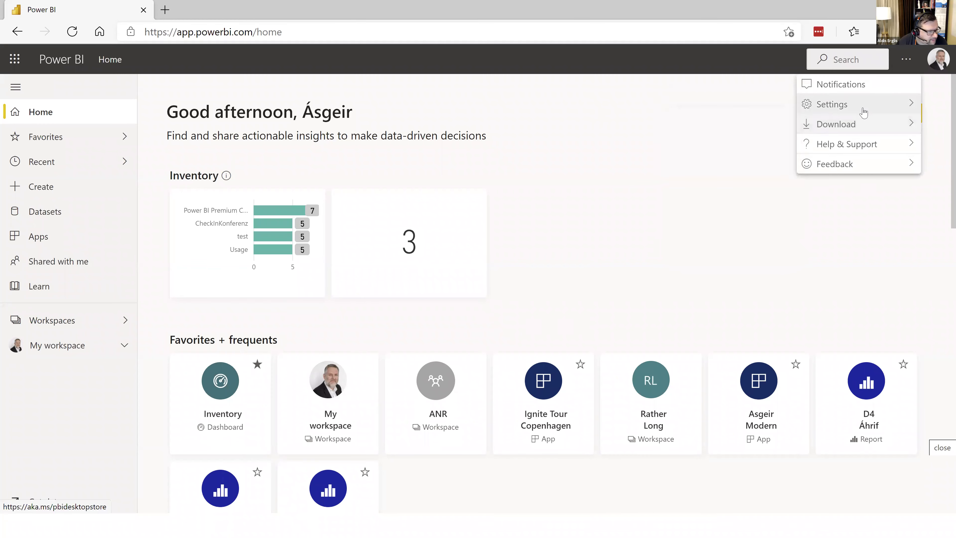
mouse_move(864, 104)
left_click(726, 180)
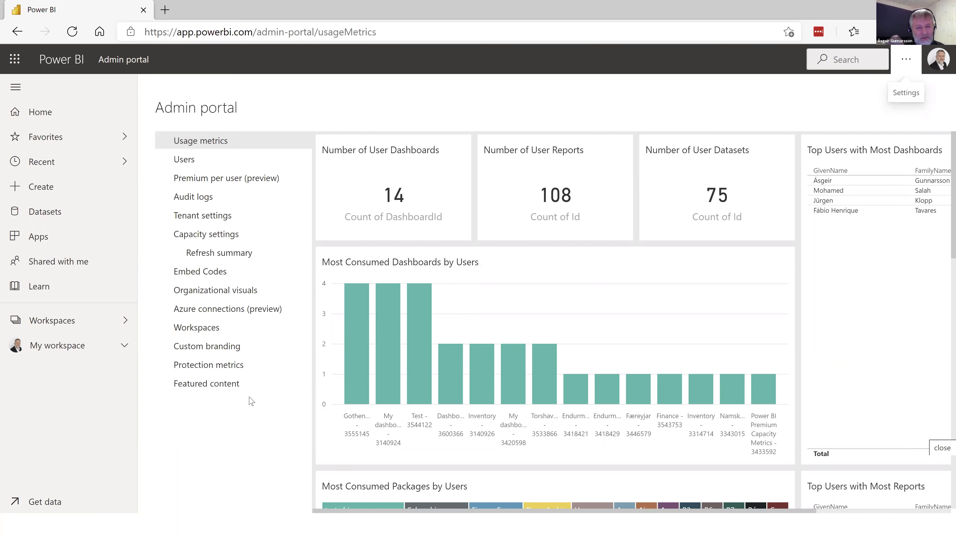
Open the Embed Codes page and view the available actions for the report "A - Þjóðhagslegar stærðir".
left_click(198, 272)
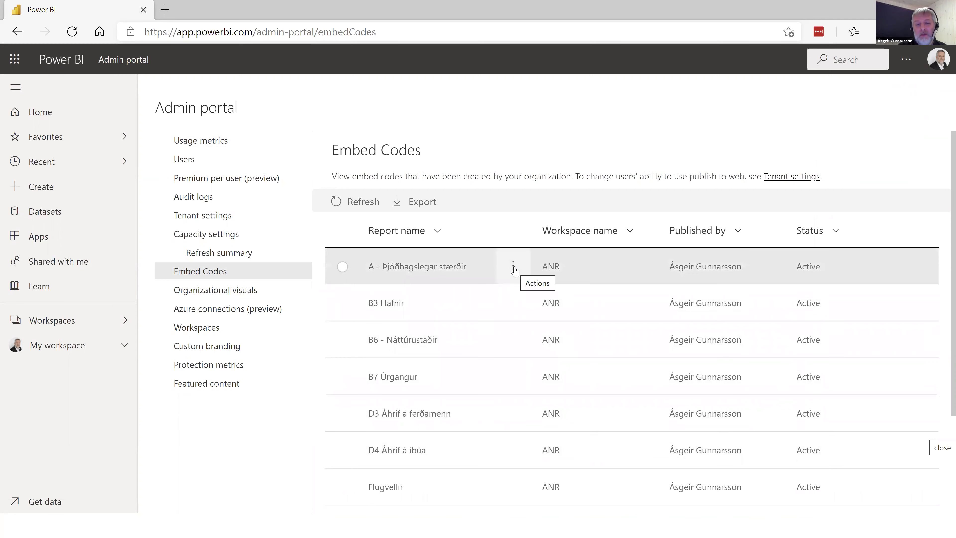
left_click(513, 266)
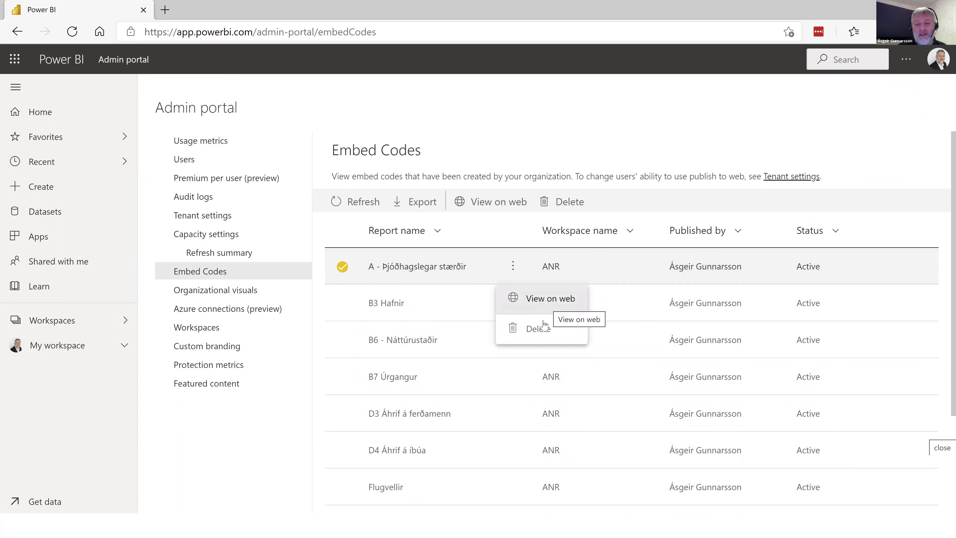
left_click(579, 151)
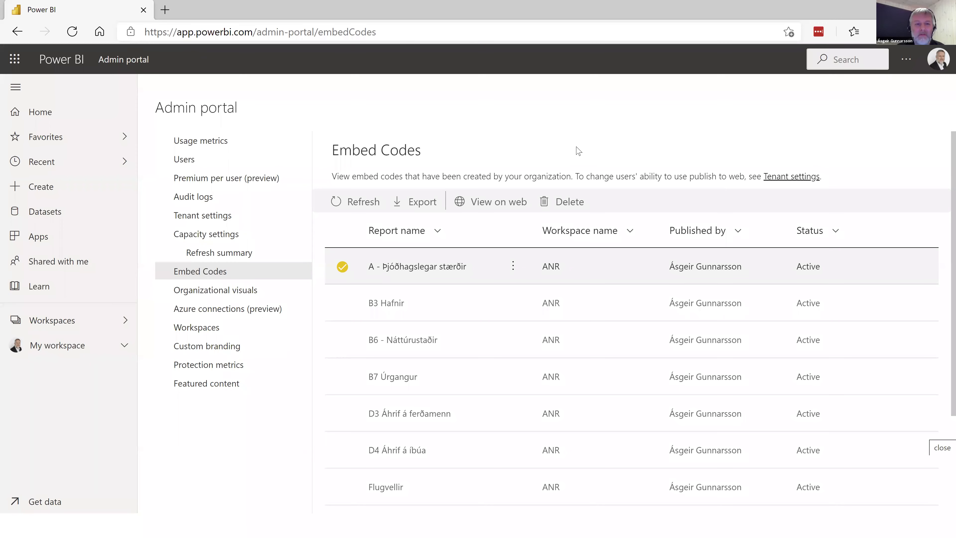
Search Google for "publish to web reports" in a new browser tab, and return to the Power BI tab.
left_click(164, 10)
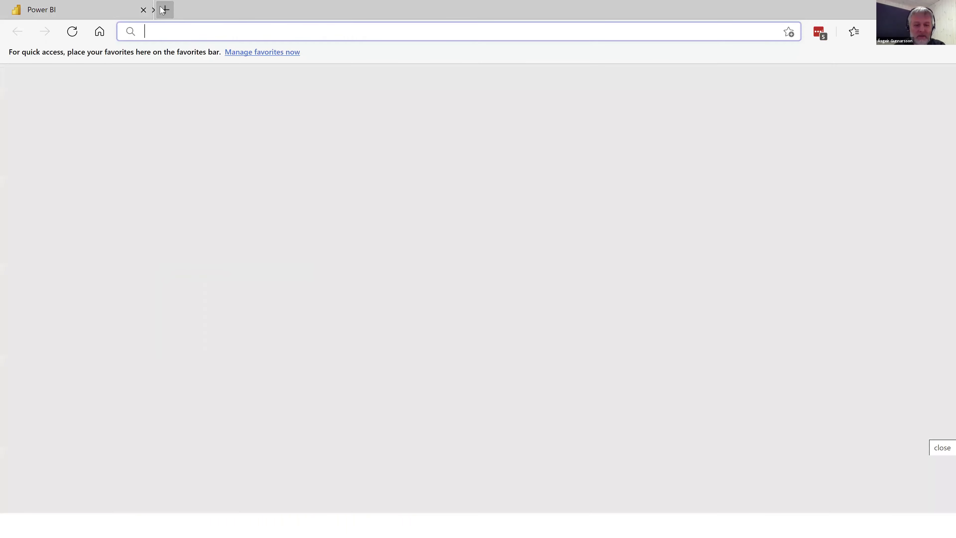
type("google.com")
key("Return")
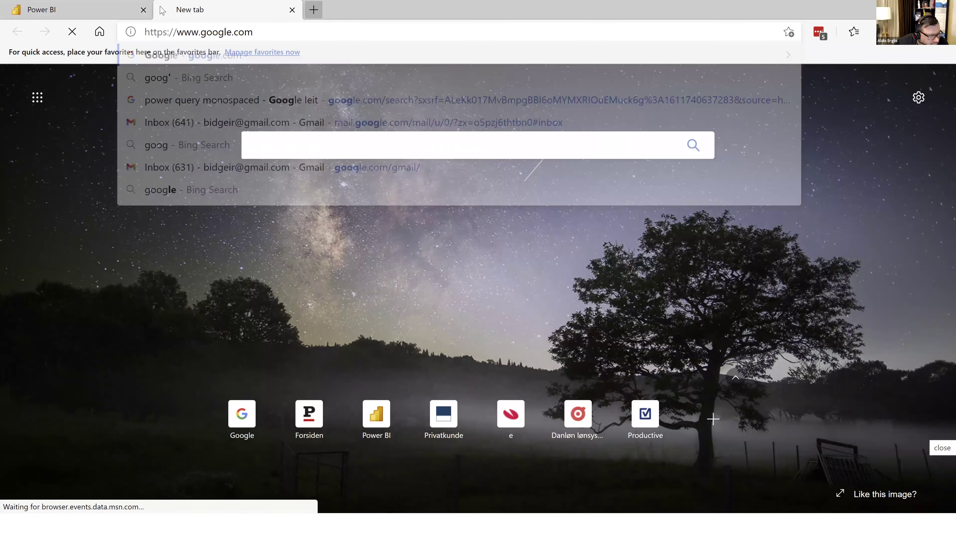
type("publish to we")
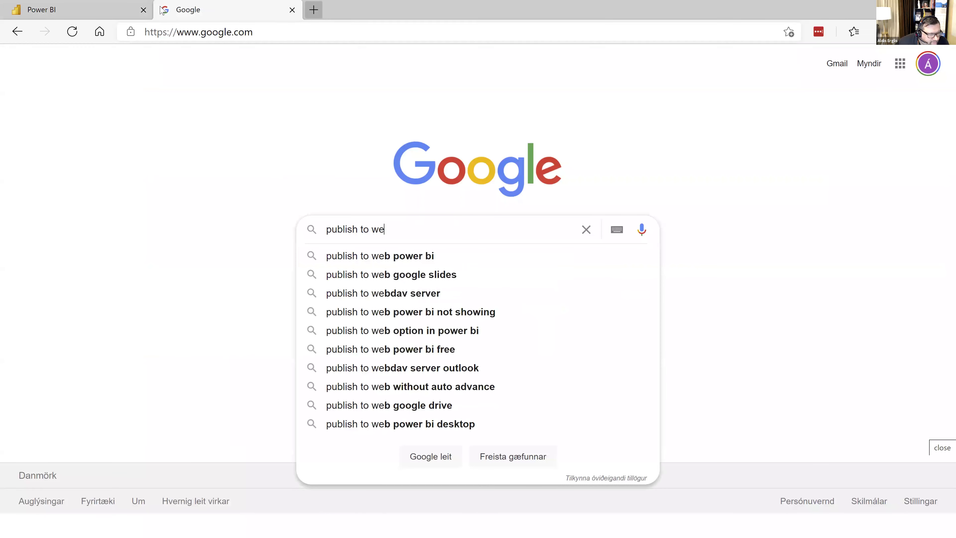
type("b reports")
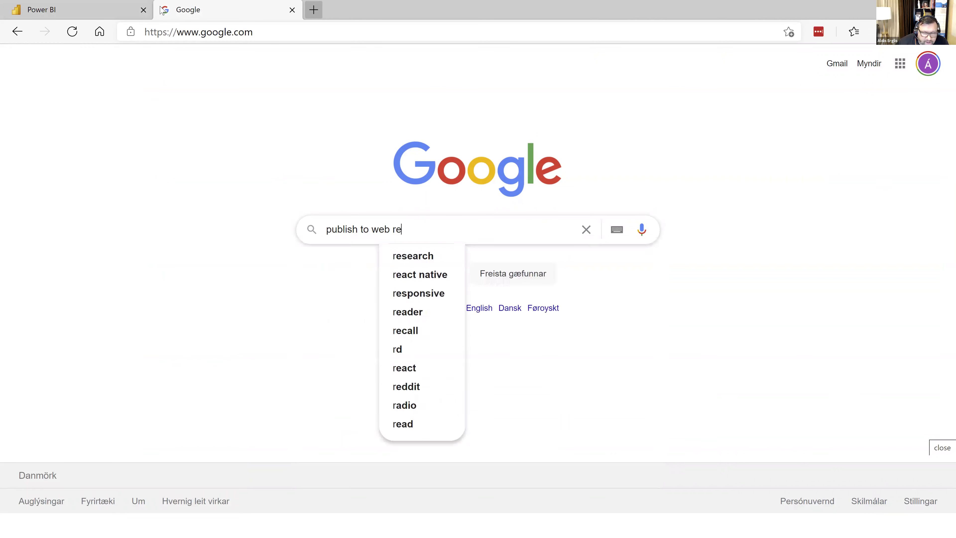
key("Return")
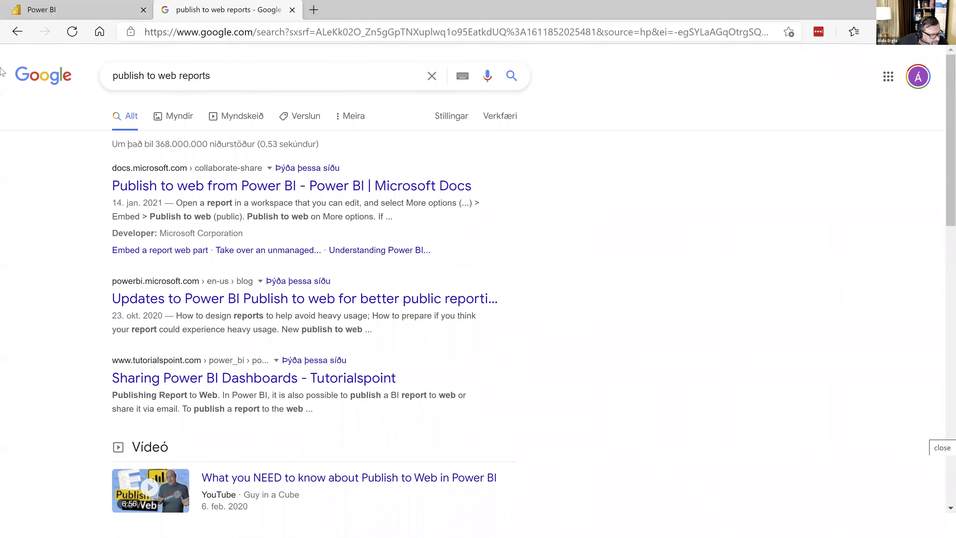
left_click(96, 10)
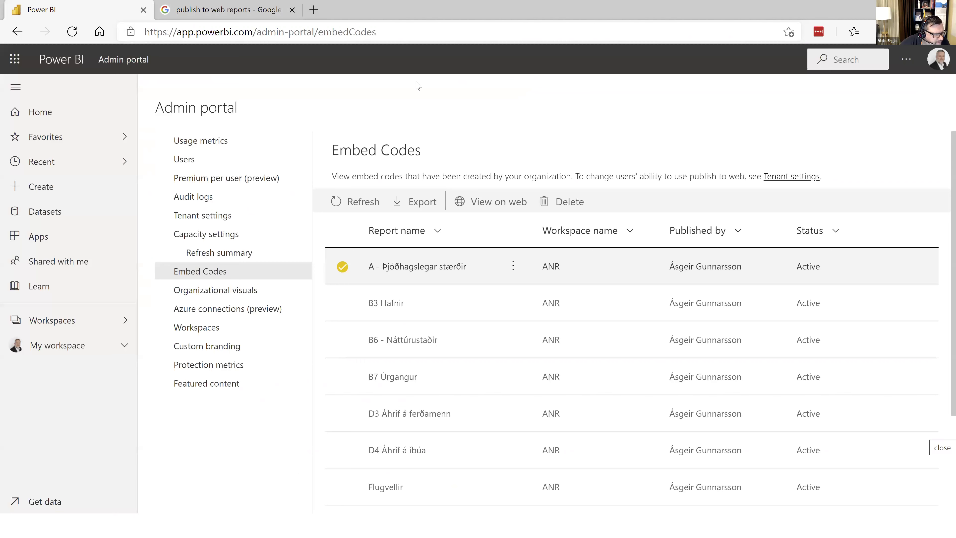